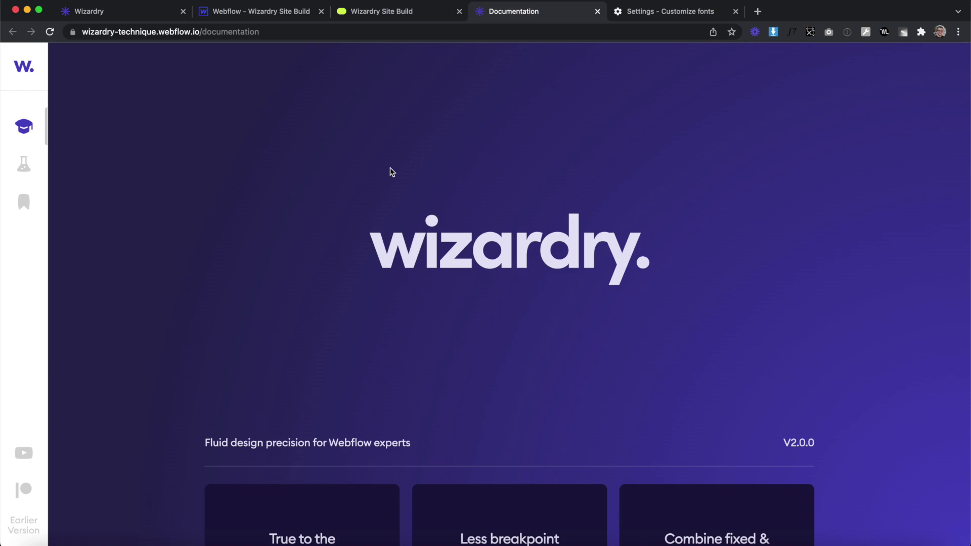
# - Scroll through the Wizardry documentation page to review the Fluid Calculator
pyautogui.scroll(-7, 390, 170)
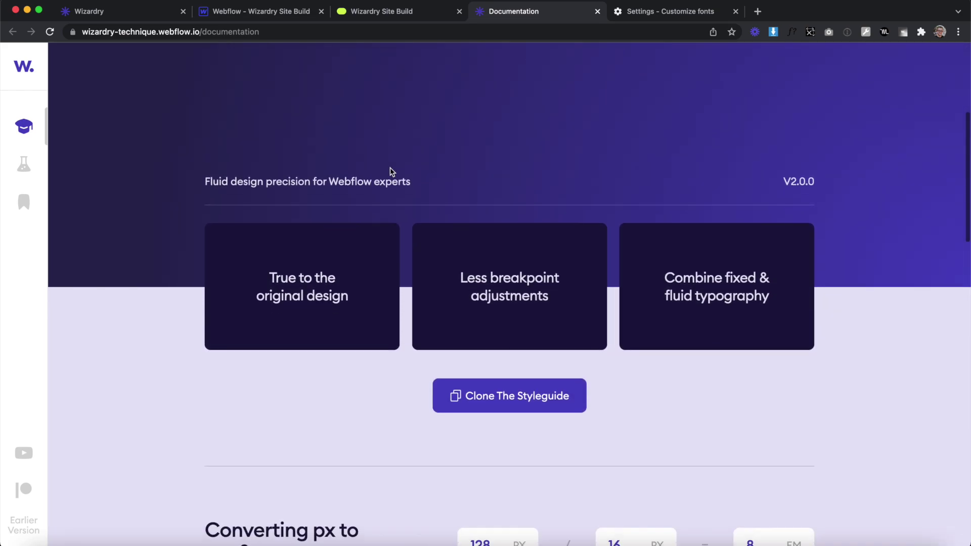
pyautogui.scroll(-6, 390, 168)
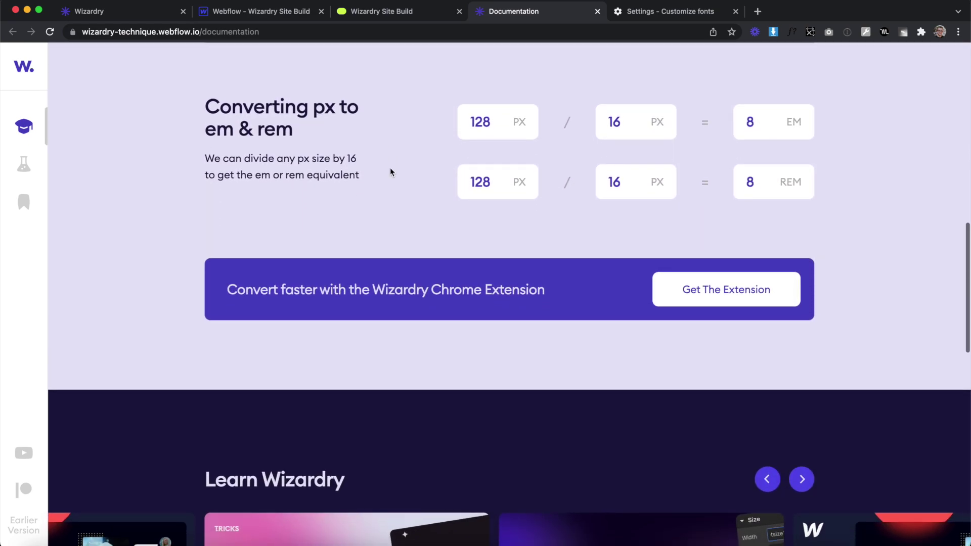
pyautogui.scroll(2, 390, 168)
pyautogui.scroll(-3, 390, 172)
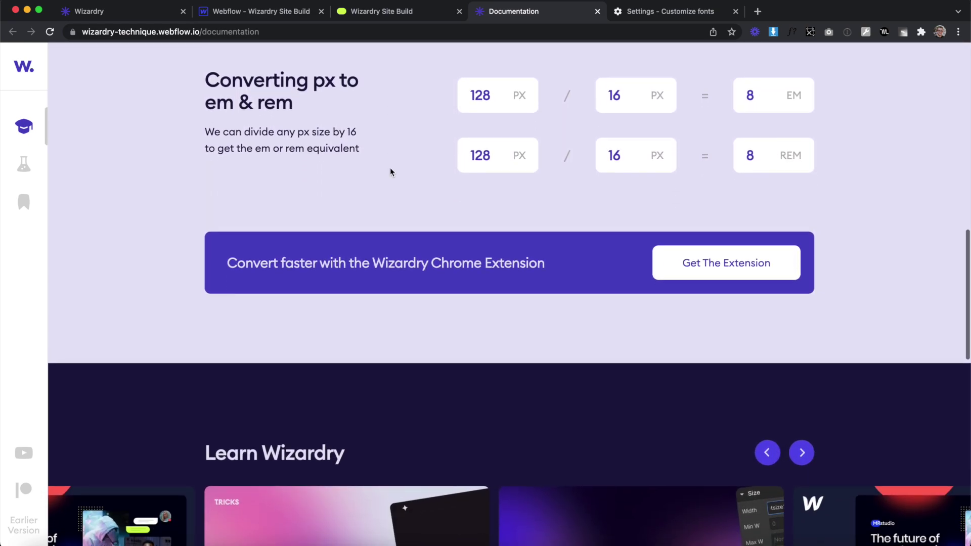
pyautogui.scroll(7, 390, 168)
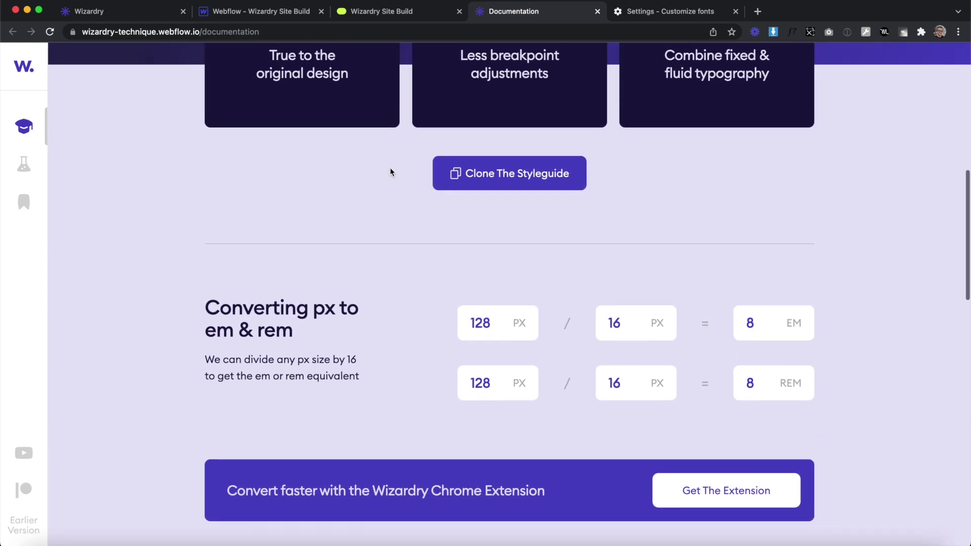
pyautogui.scroll(8, 390, 168)
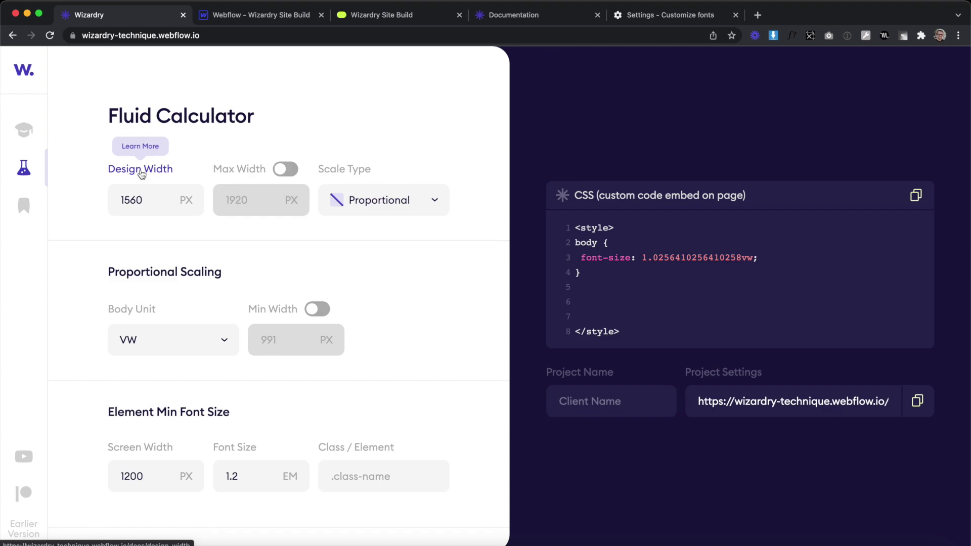
pyautogui.click(153, 207)
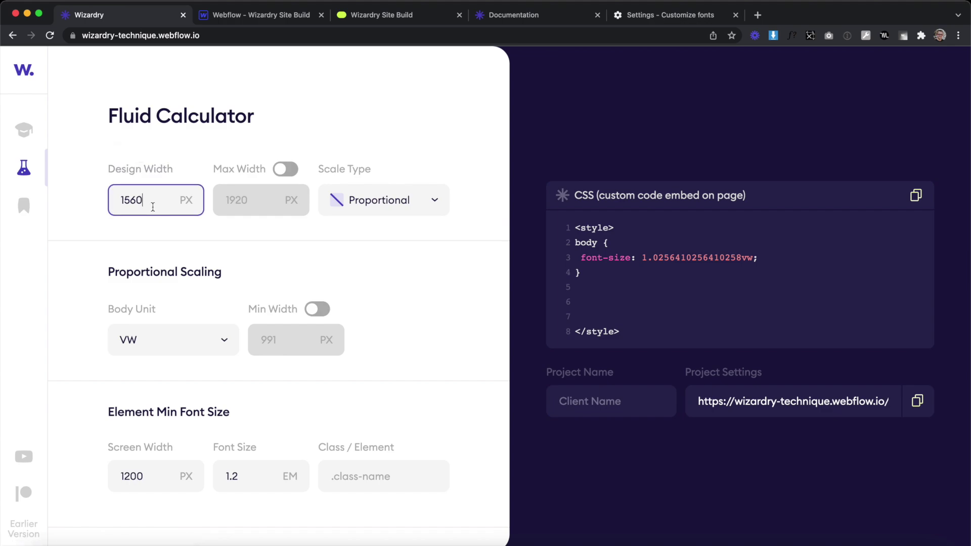
pyautogui.moveTo(153, 207); pyautogui.dragTo(118, 199)
pyautogui.click(90, 211)
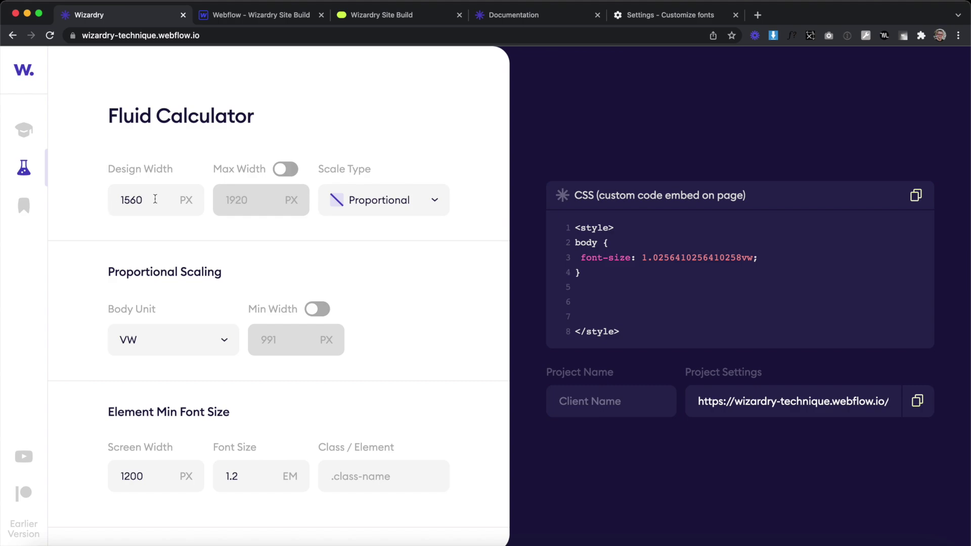
pyautogui.press('Tab')
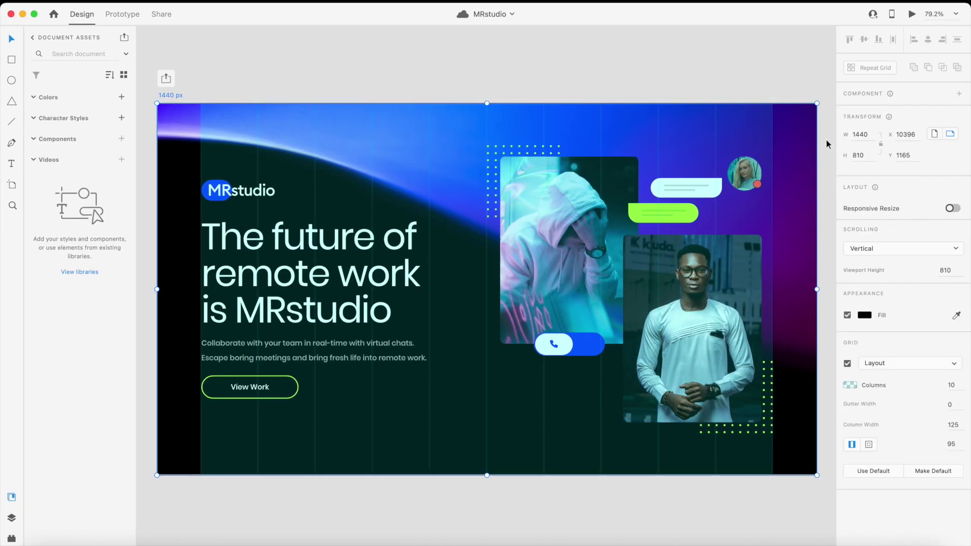
# - Check the 1440 px artboard width in Adobe XD, then select the 1920 px artboard
pyautogui.click(861, 134)
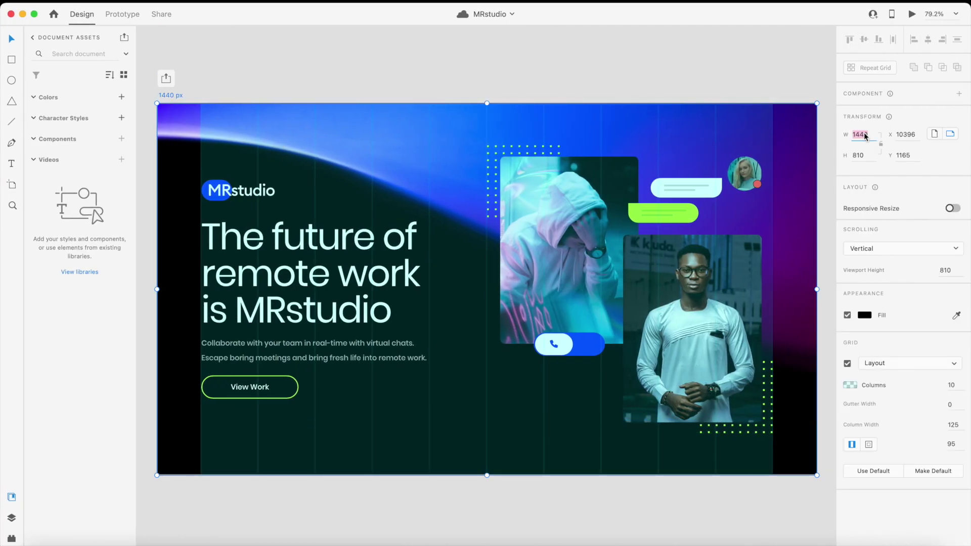
pyautogui.click(688, 75)
pyautogui.scroll(-5, 685, 75)
pyautogui.scroll(-10, 686, 75)
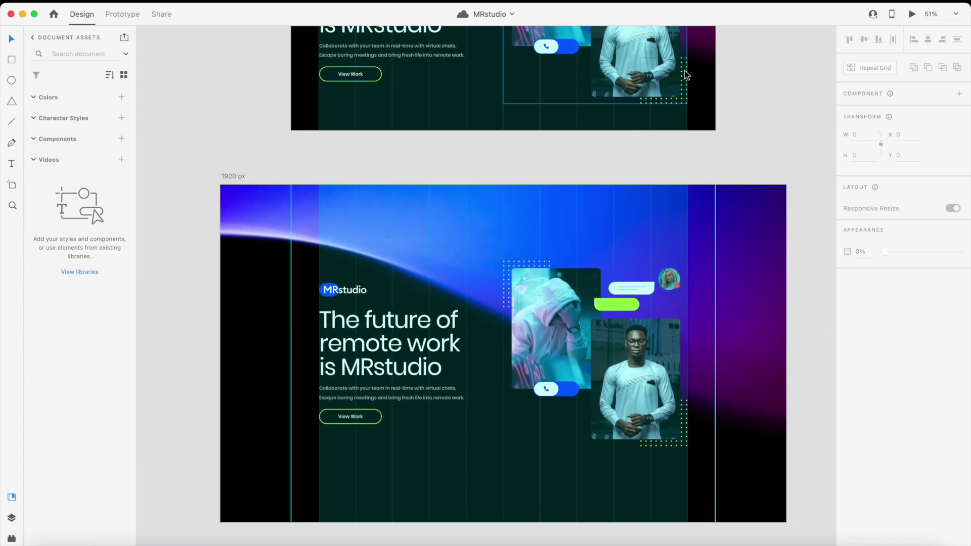
pyautogui.click(286, 166)
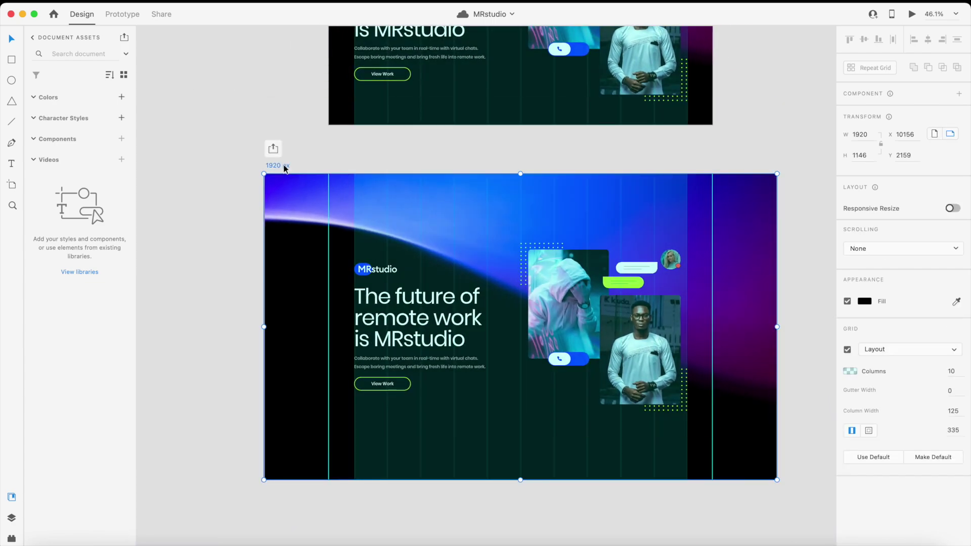
# - Draw a 1440-px-wide content-width rectangle near the bottom of the 1920 px artboard
pyautogui.press('r')
pyautogui.moveTo(329, 418)
pyautogui.mouseDown()
pyautogui.moveTo(527, 451)
pyautogui.moveTo(720, 462)
pyautogui.mouseUp()
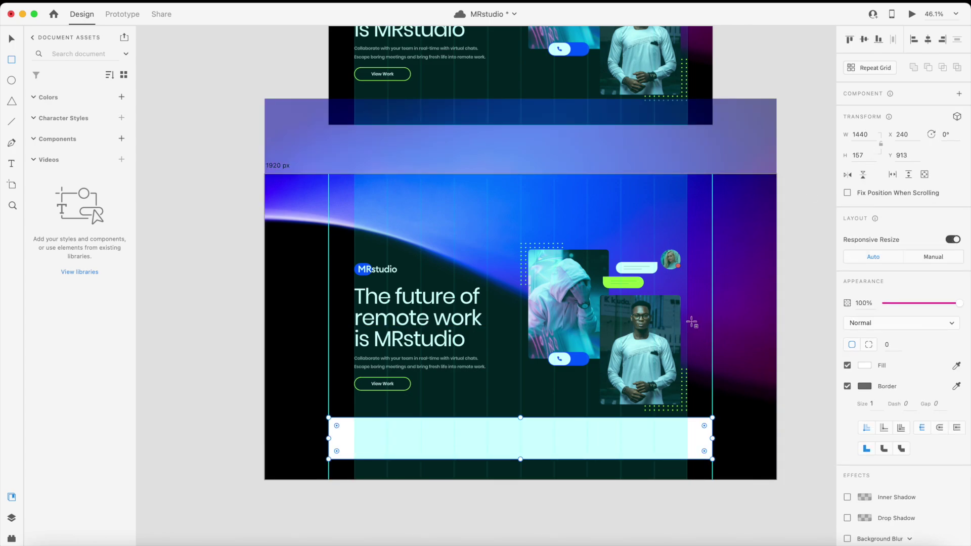
pyautogui.click(865, 137)
pyautogui.hotkey('ctrl', 'Left')
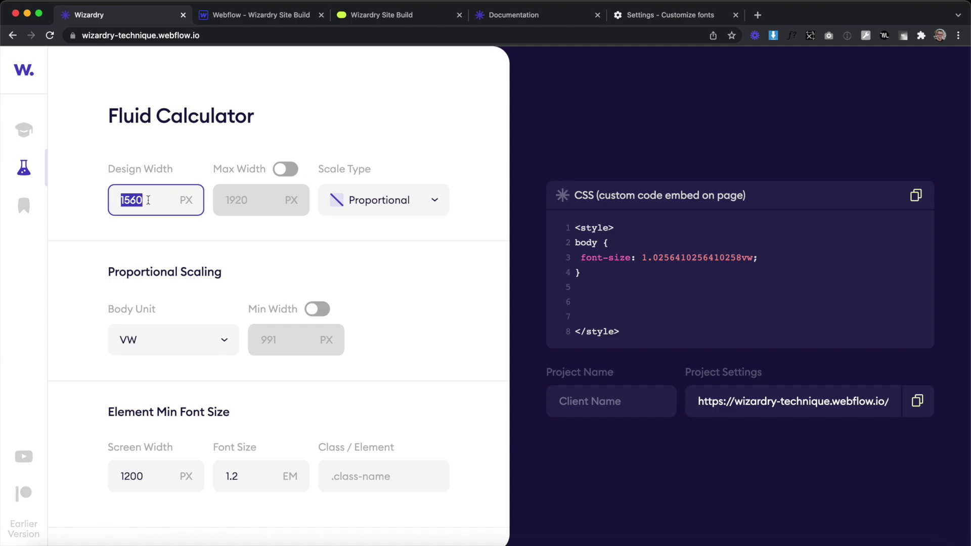
# - Compare the generated body font-size CSS for Design Width 1440 px and 1920 px
pyautogui.write('1440')
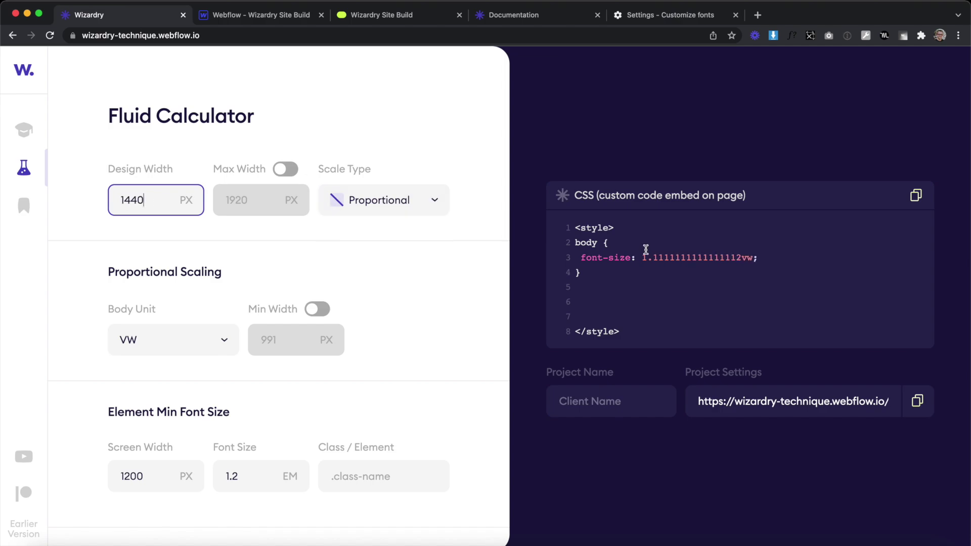
pyautogui.moveTo(618, 253); pyautogui.dragTo(754, 255)
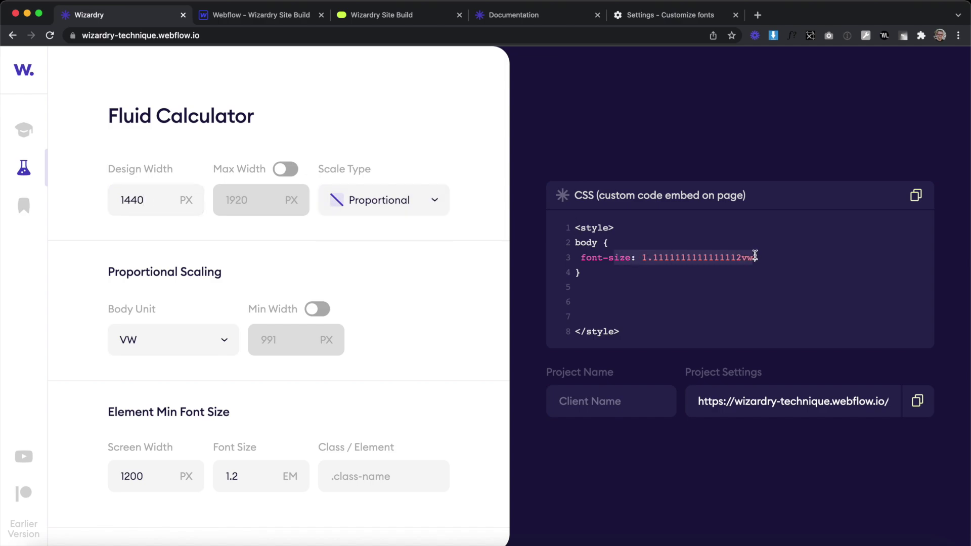
pyautogui.click(168, 196)
pyautogui.press('super+a')
pyautogui.write('1920')
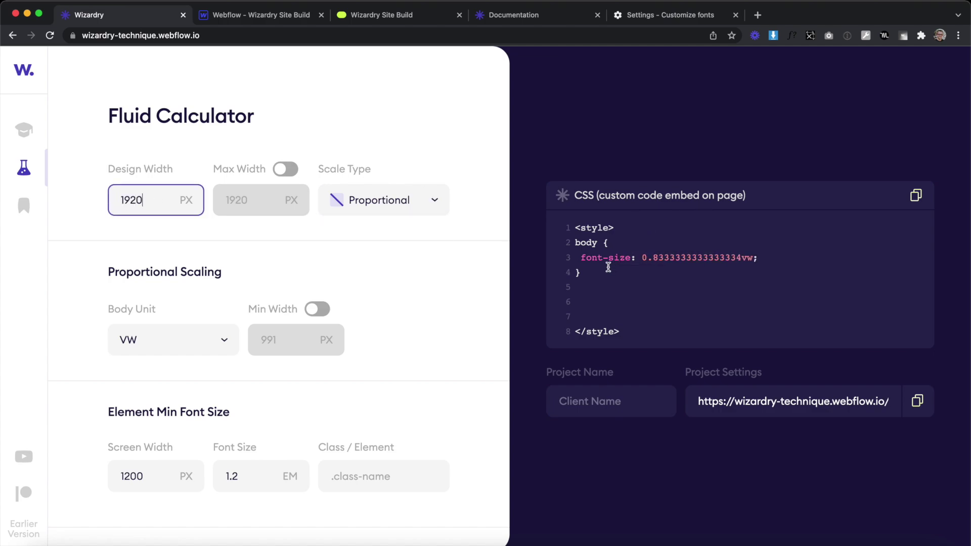
pyautogui.moveTo(604, 258); pyautogui.dragTo(778, 259)
# - Set Design Width back to 1440 px and copy the generated CSS
pyautogui.doubleClick(162, 201)
pyautogui.write('1440')
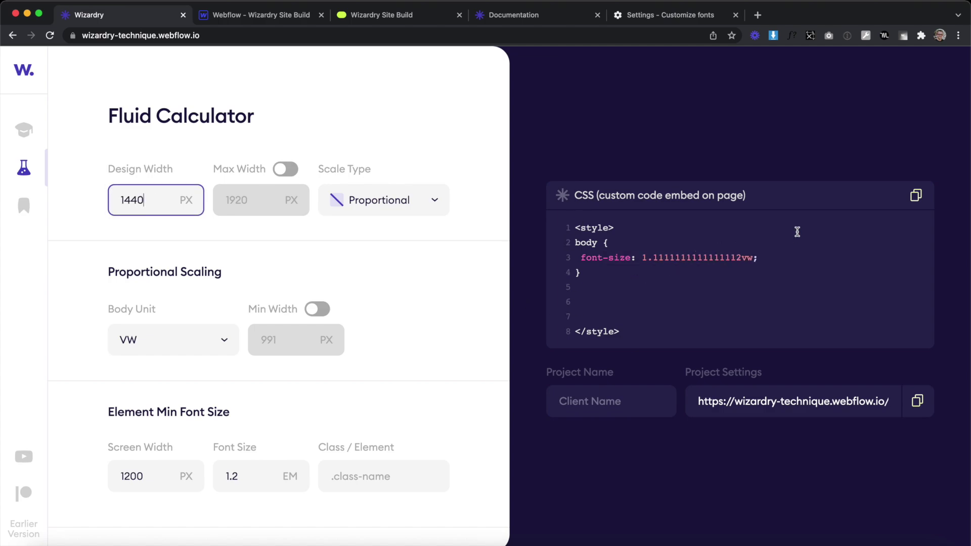
pyautogui.click(916, 195)
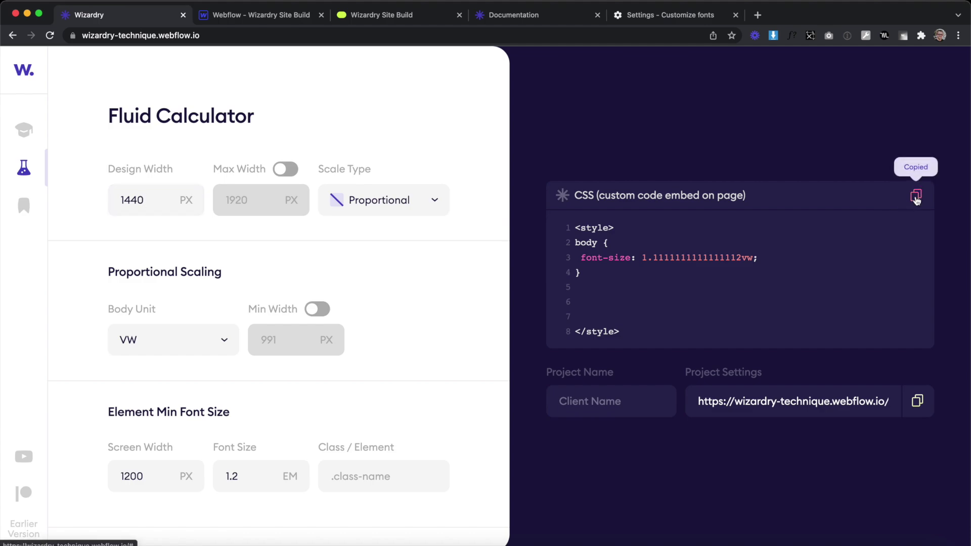
# - Paste the copied Wizardry CSS into the Webflow hero's HTML Embed and save it
pyautogui.click(226, 17)
pyautogui.click(180, 115)
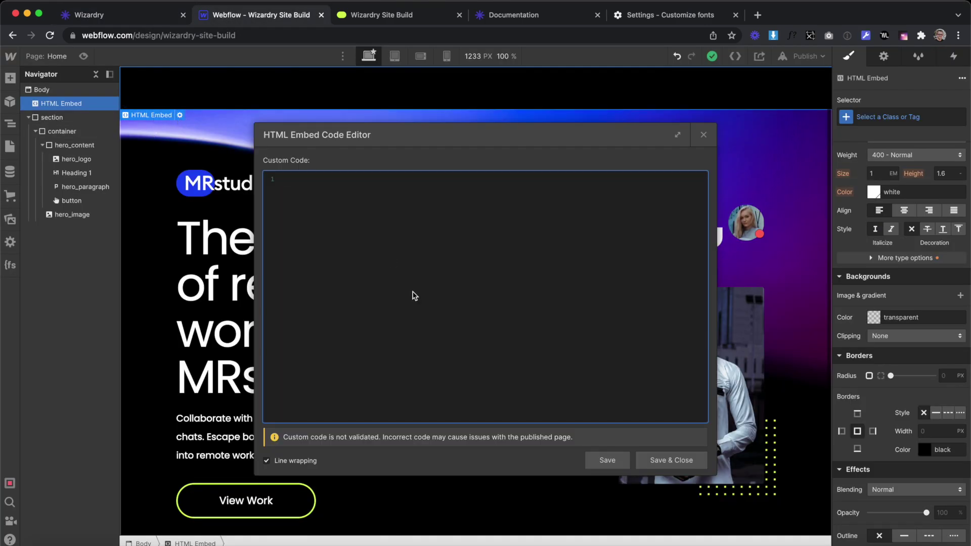
pyautogui.press('super+v')
pyautogui.click(701, 461)
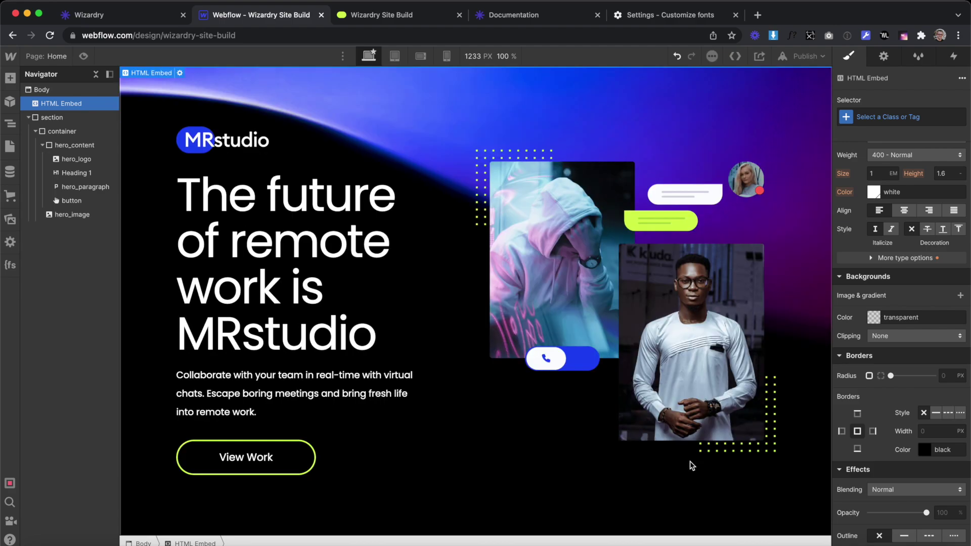
pyautogui.click(245, 250)
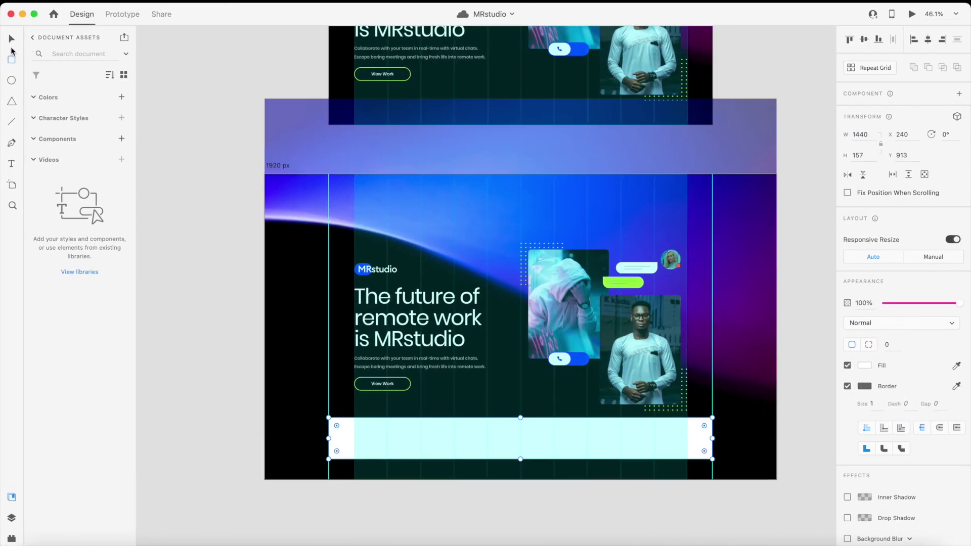
# - Check the Adobe XD hero heading's text settings: Poppins Regular, size 80
pyautogui.click(12, 39)
pyautogui.click(395, 308)
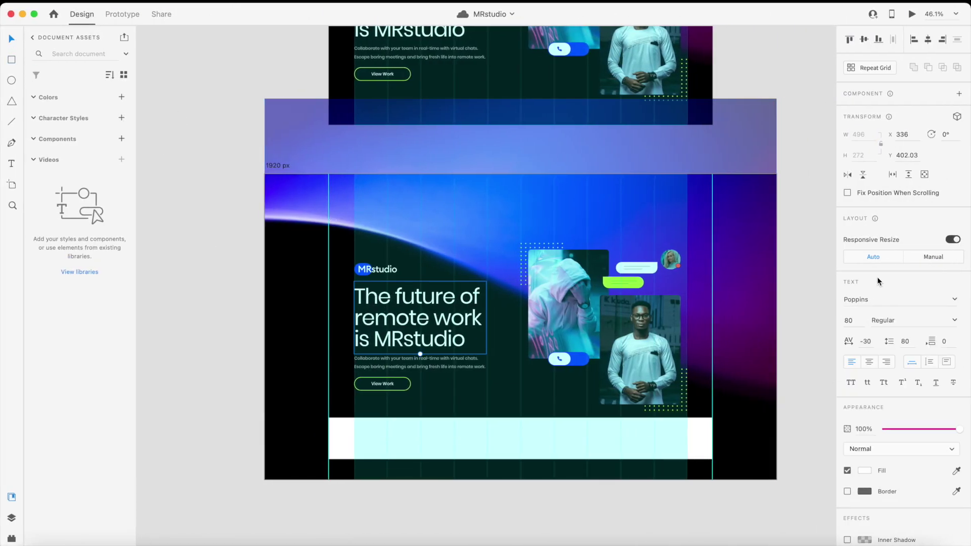
pyautogui.click(859, 322)
pyautogui.scroll(3, 863, 324)
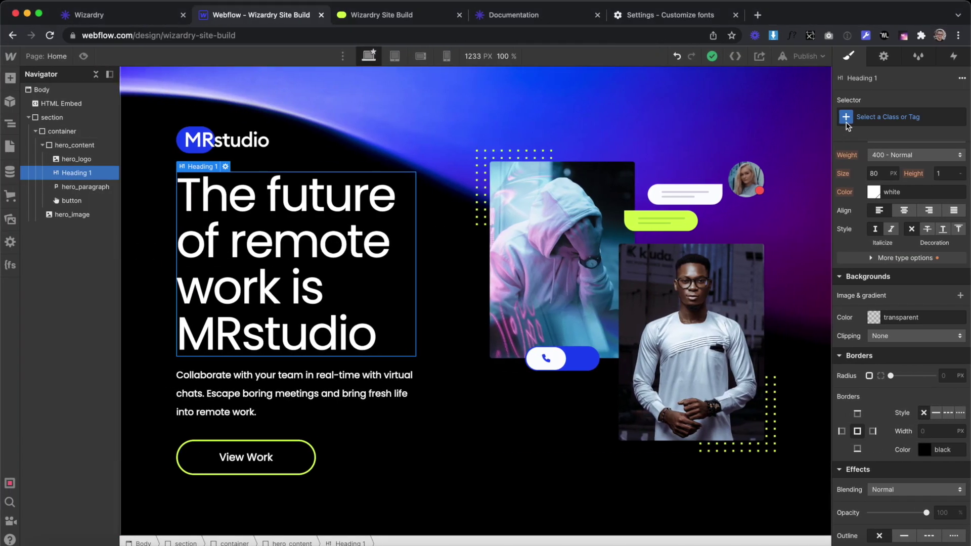
# - Set the All H1 Headings font size to 80/16em, giving 5 em
pyautogui.click(847, 119)
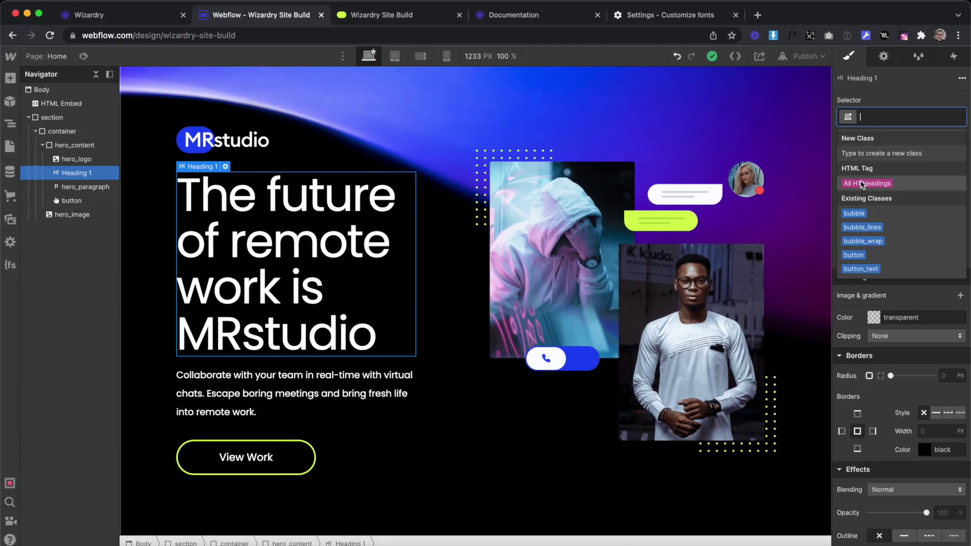
pyautogui.click(867, 184)
pyautogui.click(880, 173)
pyautogui.press('Right')
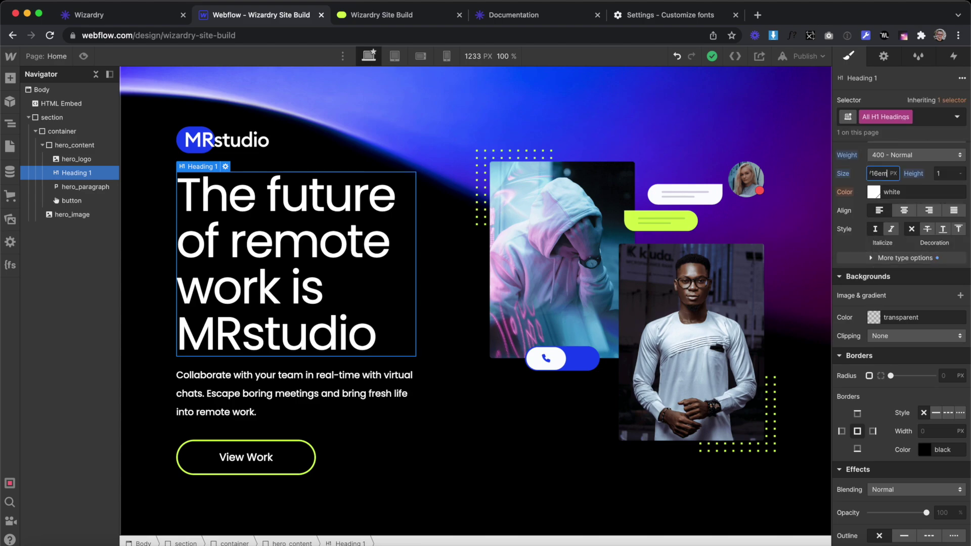
pyautogui.write('/16em')
pyautogui.press('Return')
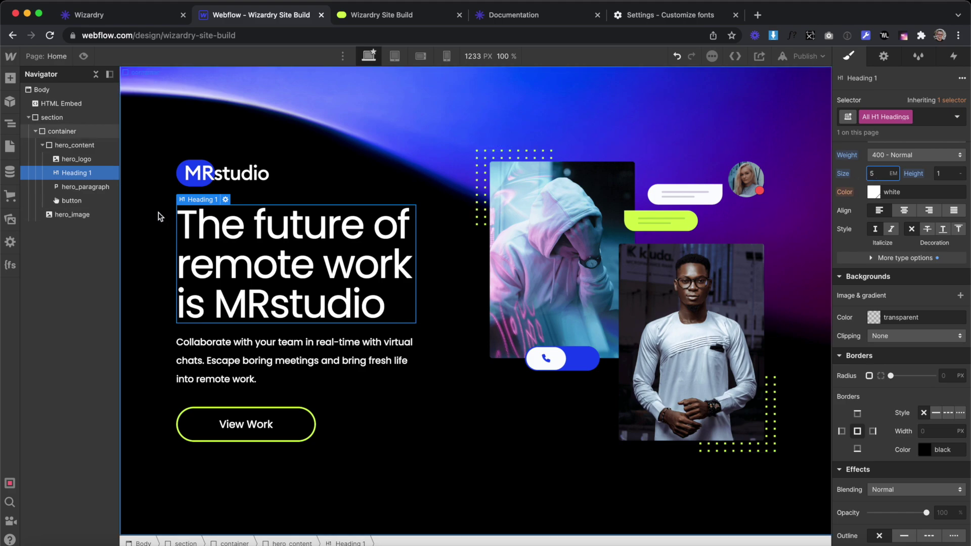
# - Change the hero container's left and right padding from 96 px to 96/16em (6em)
pyautogui.click(161, 215)
pyautogui.scroll(5, 895, 214)
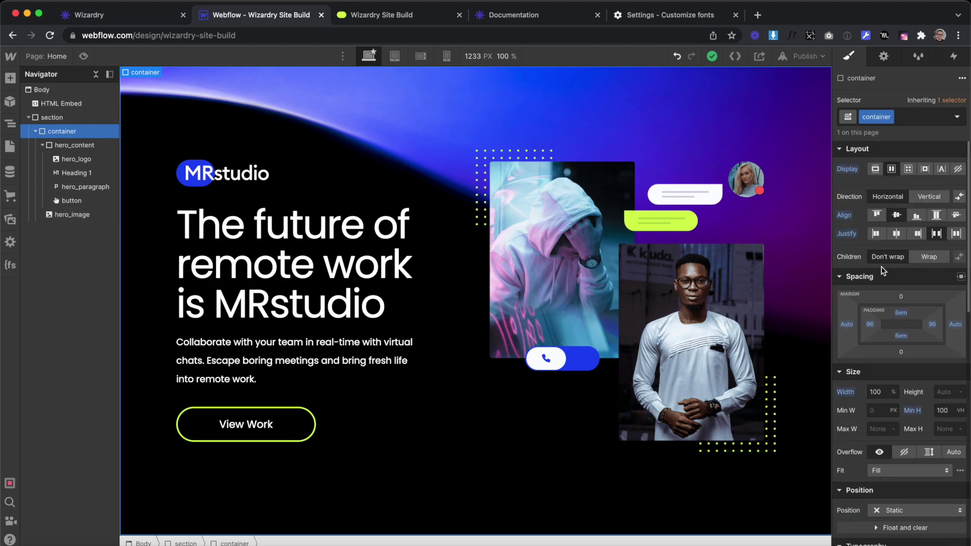
pyautogui.click(870, 324)
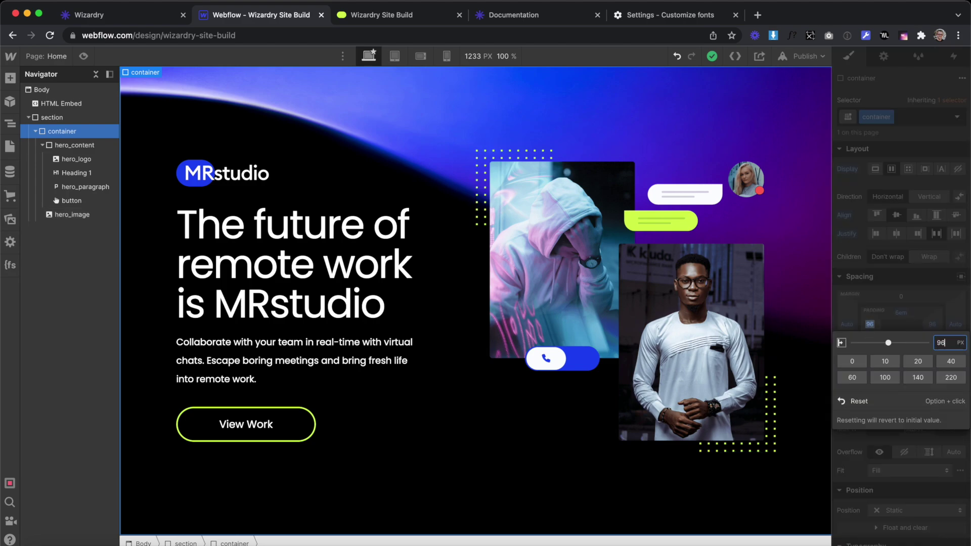
pyautogui.write('/16em')
pyautogui.press('Return')
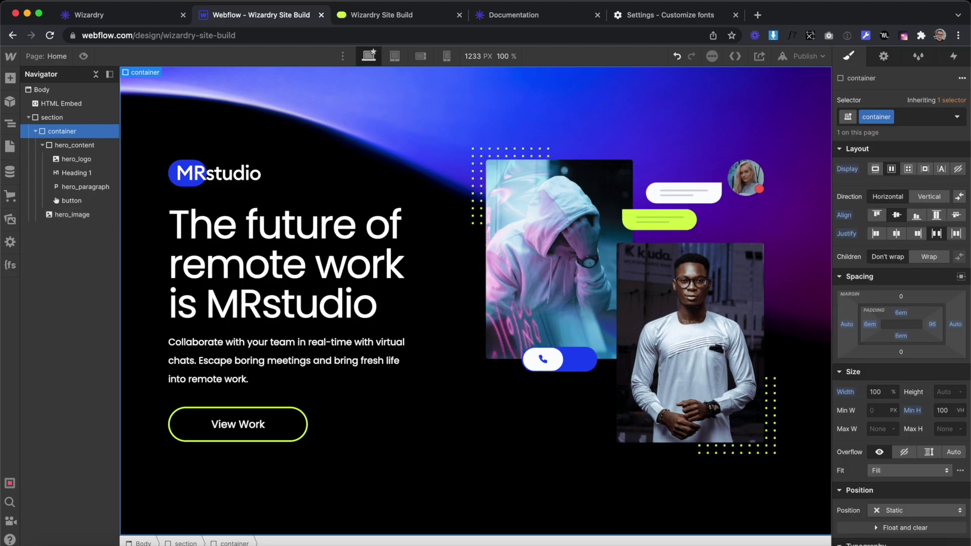
pyautogui.click(933, 324)
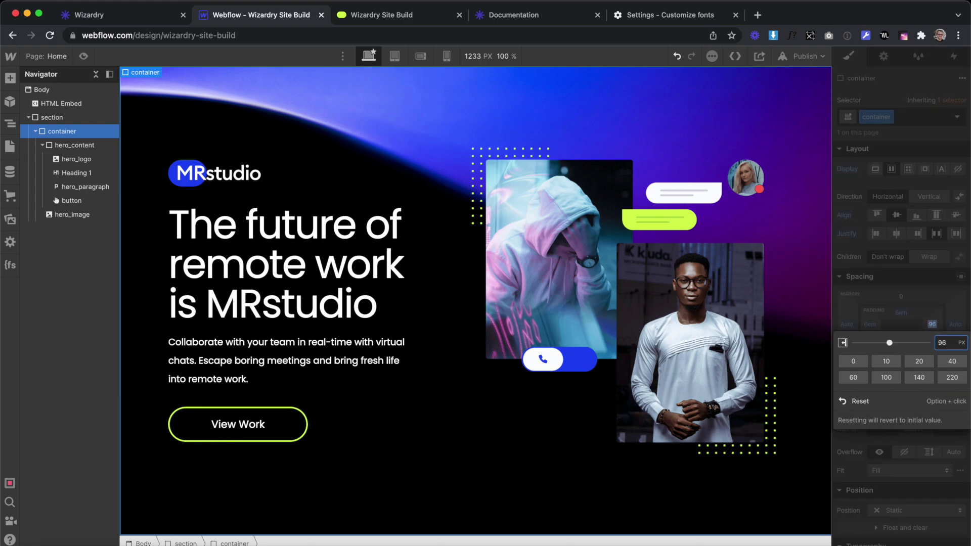
pyautogui.write('/16em')
pyautogui.press('Return')
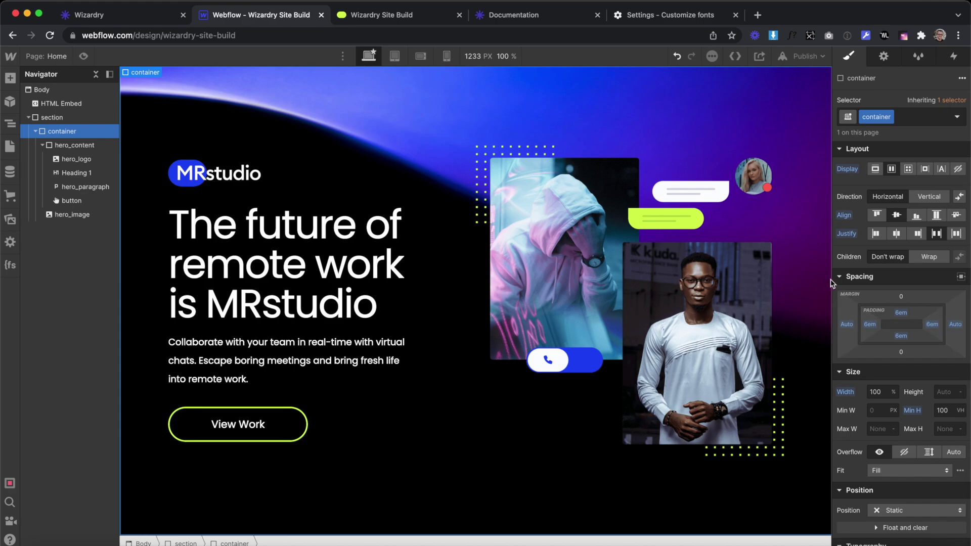
pyautogui.moveTo(830, 277); pyautogui.dragTo(802, 266)
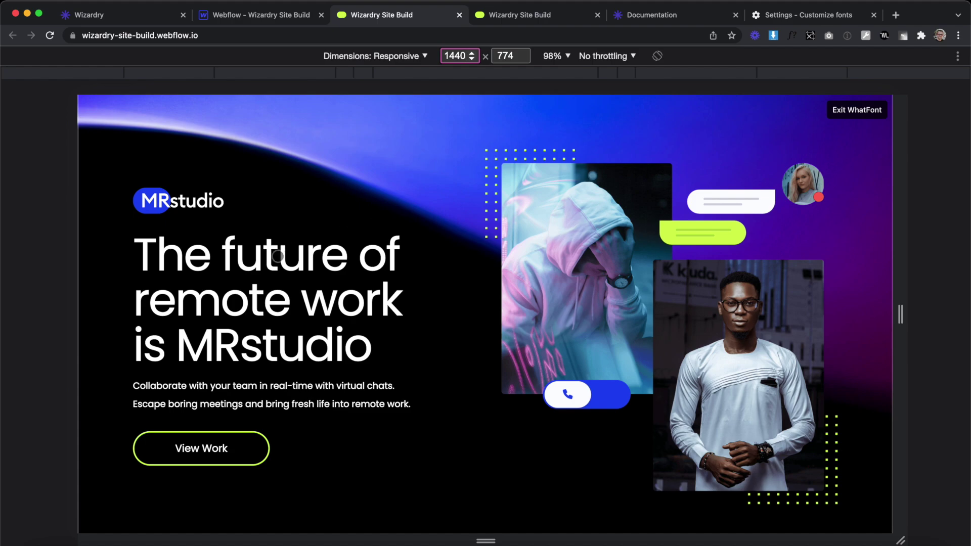
# - Inspect the published heading's font with WhatFont at the default and a narrower viewport
pyautogui.click(254, 259)
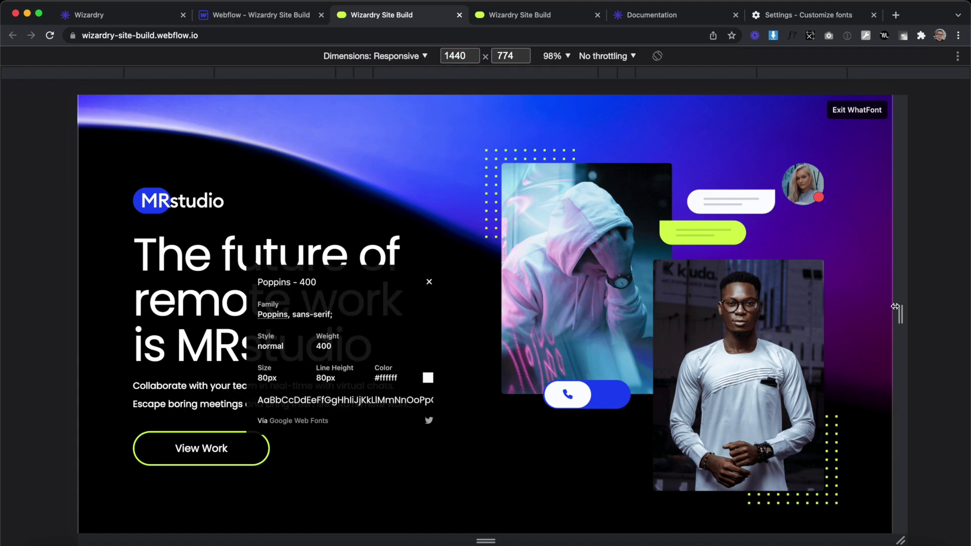
pyautogui.click(857, 110)
pyautogui.moveTo(900, 313); pyautogui.dragTo(848, 314)
pyautogui.click(792, 35)
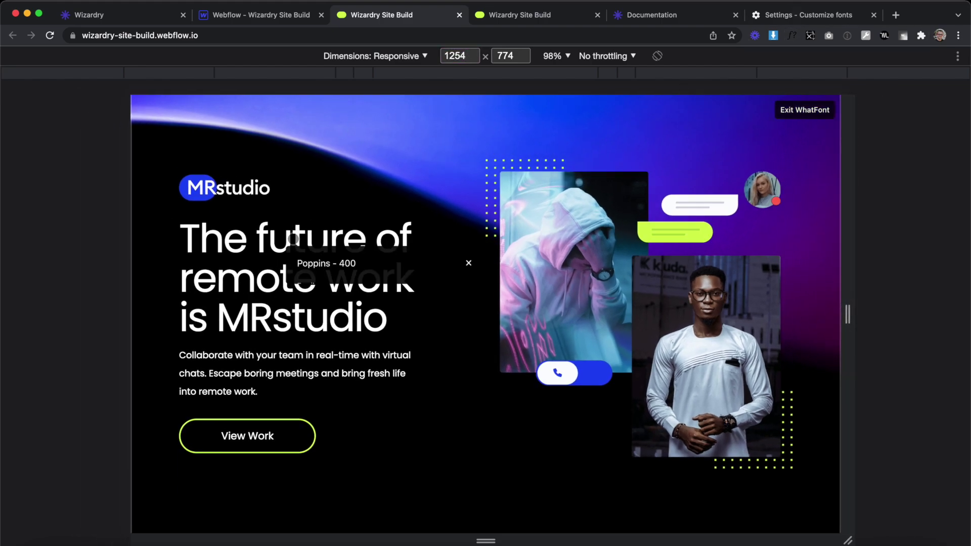
pyautogui.click(293, 244)
pyautogui.click(793, 110)
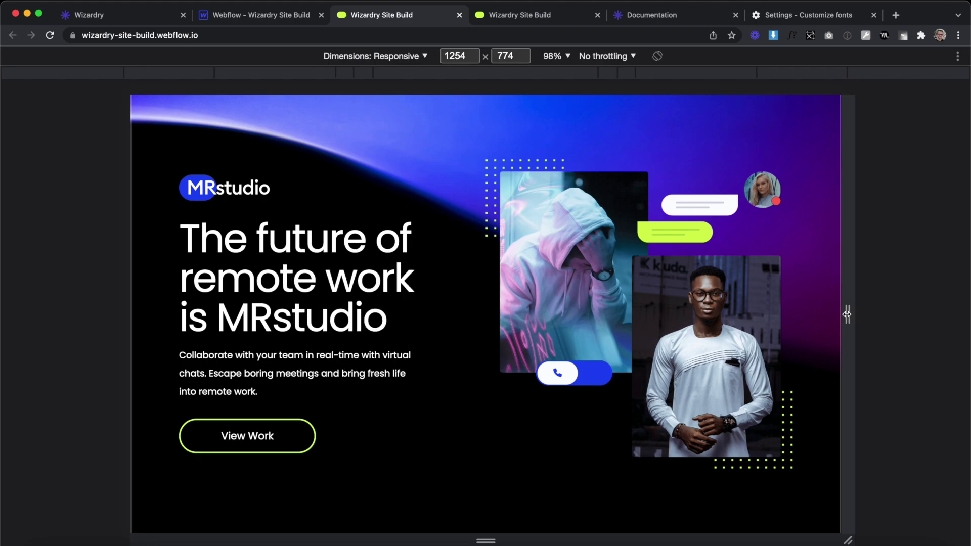
# - Widen the viewport to 1588 px and recheck the heading font size
pyautogui.moveTo(847, 314); pyautogui.dragTo(943, 313)
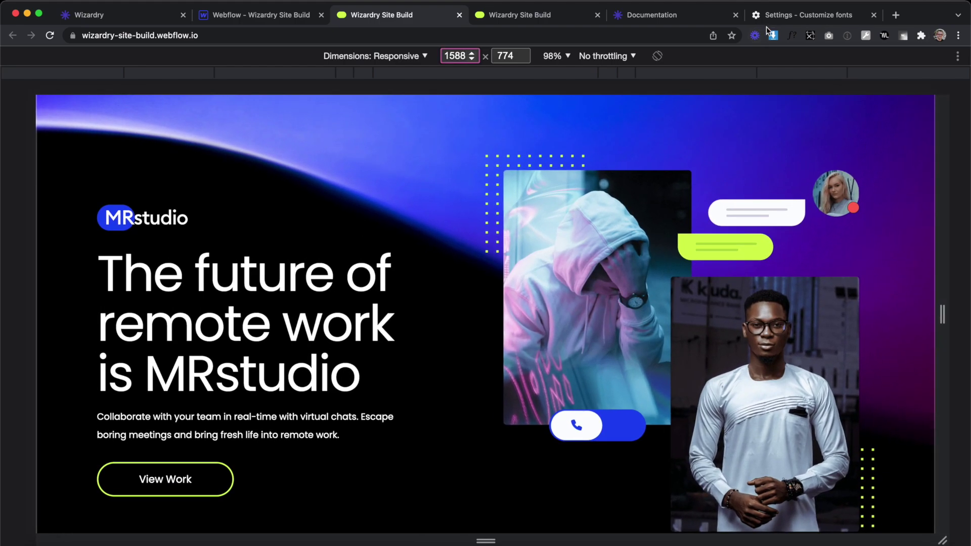
pyautogui.click(792, 36)
pyautogui.click(309, 272)
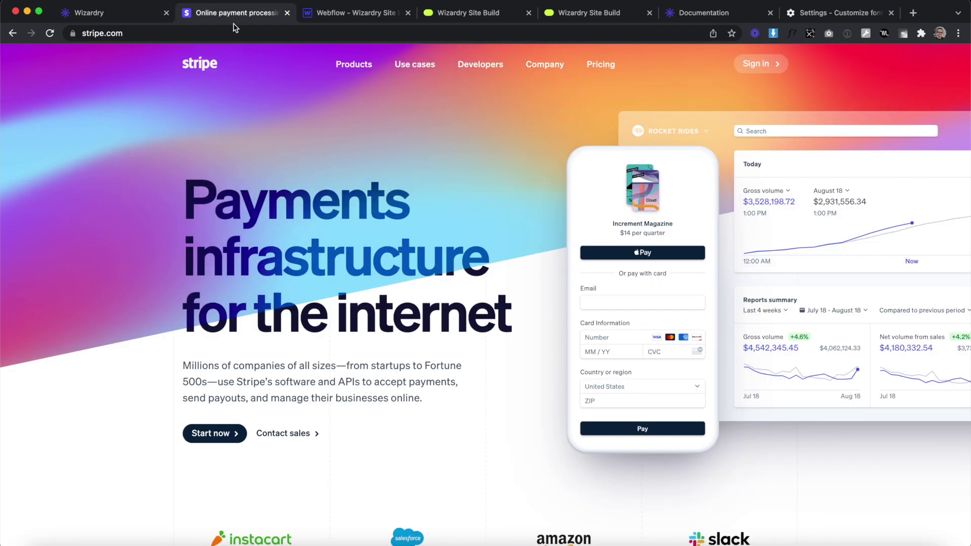
# - Zoom the Stripe homepage out to 67%, then back up to 100%
pyautogui.click(228, 15)
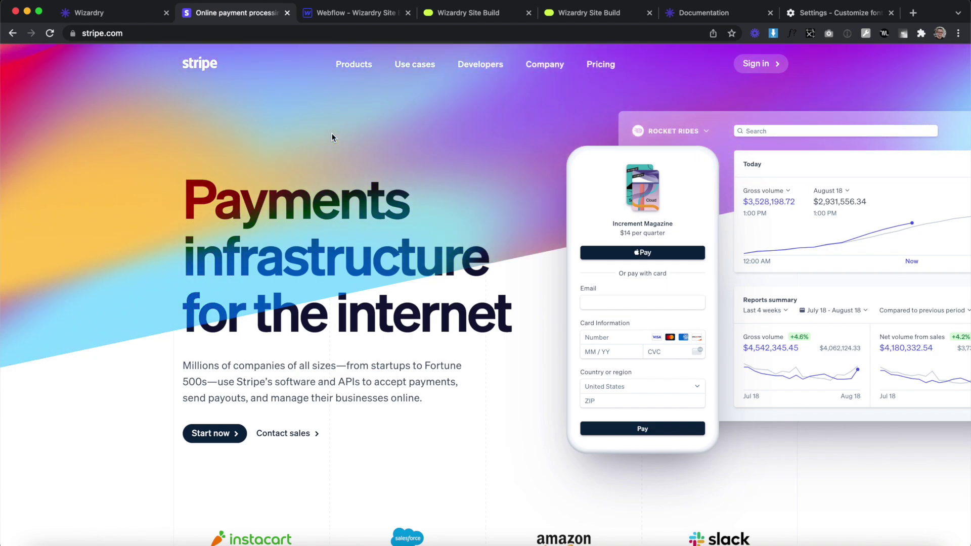
pyautogui.press('super+minus')
pyautogui.press('super+minus')
pyautogui.press('super+minus')
pyautogui.press('super+minus')
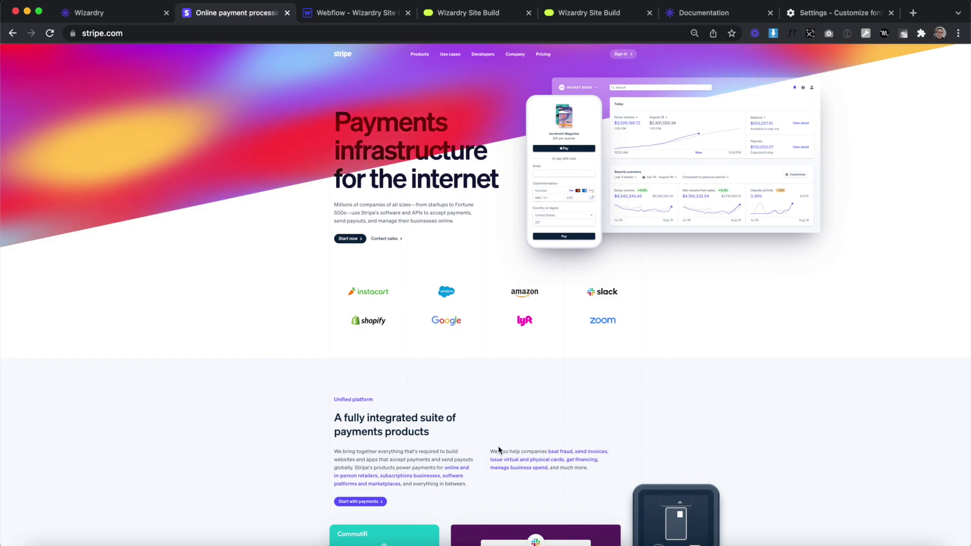
pyautogui.press('super+plus')
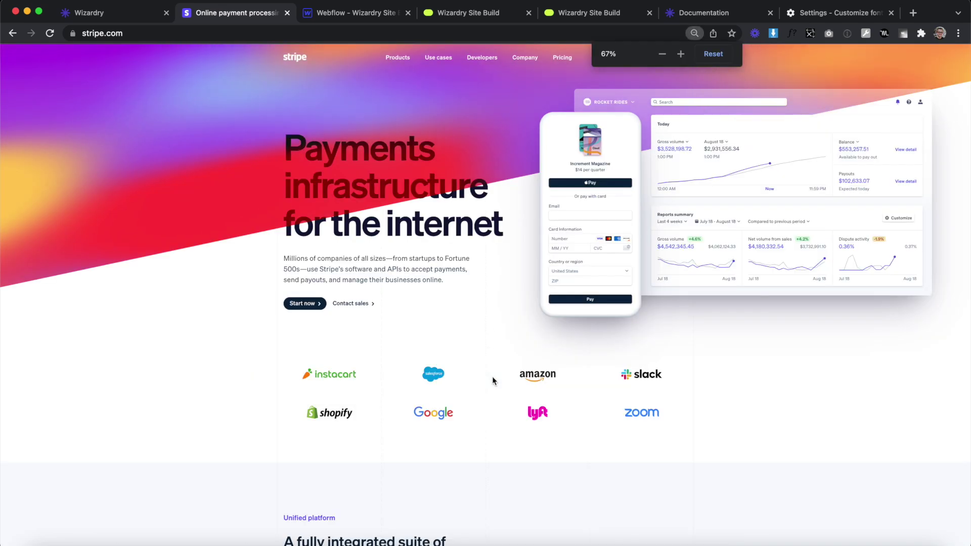
pyautogui.press('super+plus')
pyautogui.press('super+plus')
pyautogui.press('super+plus')
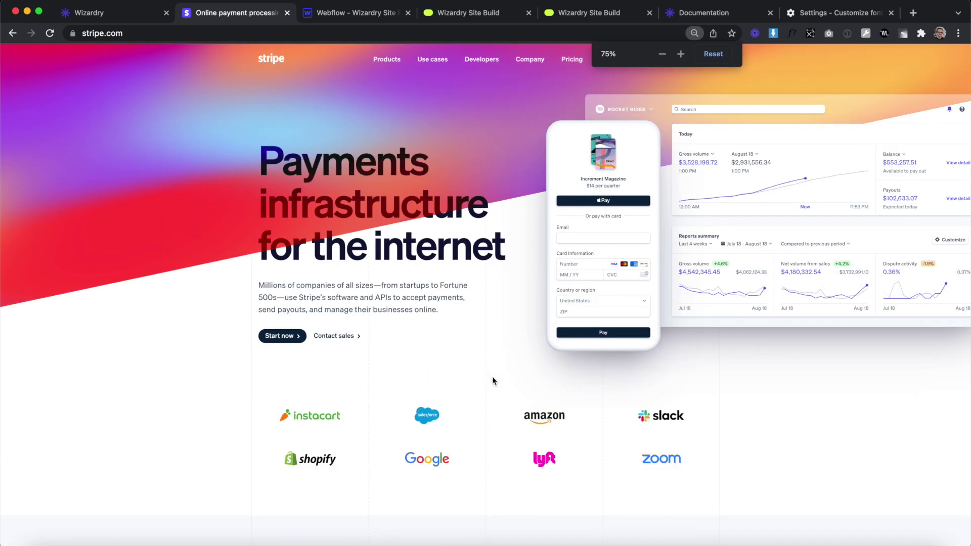
pyautogui.press('super+plus')
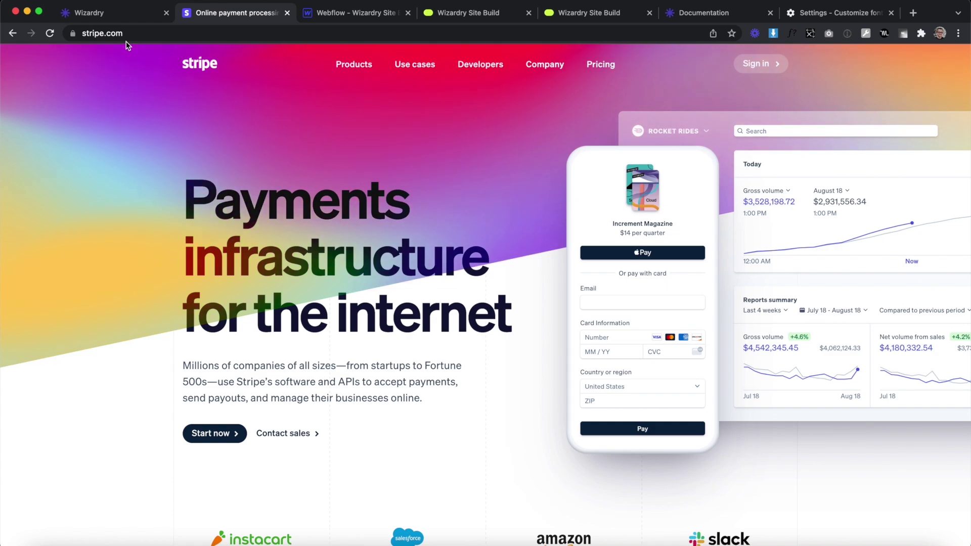
# - Turn on Max Width in the Wizardry calculator and set it to 1560 px
pyautogui.click(108, 14)
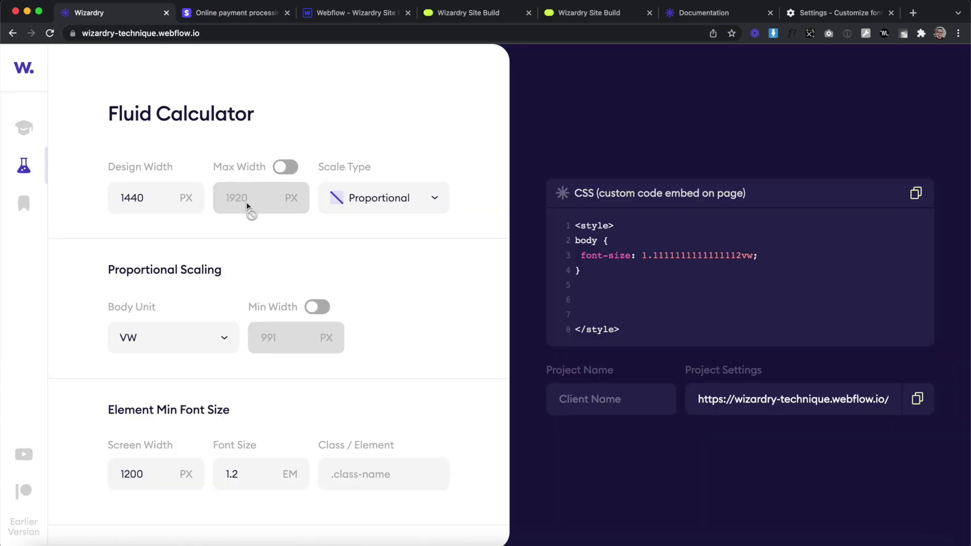
pyautogui.click(281, 168)
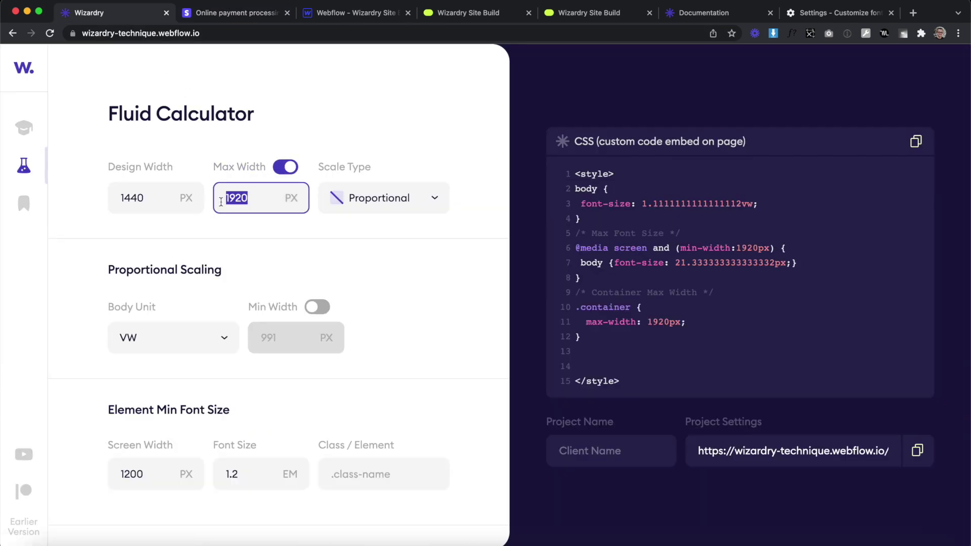
pyautogui.write('1440')
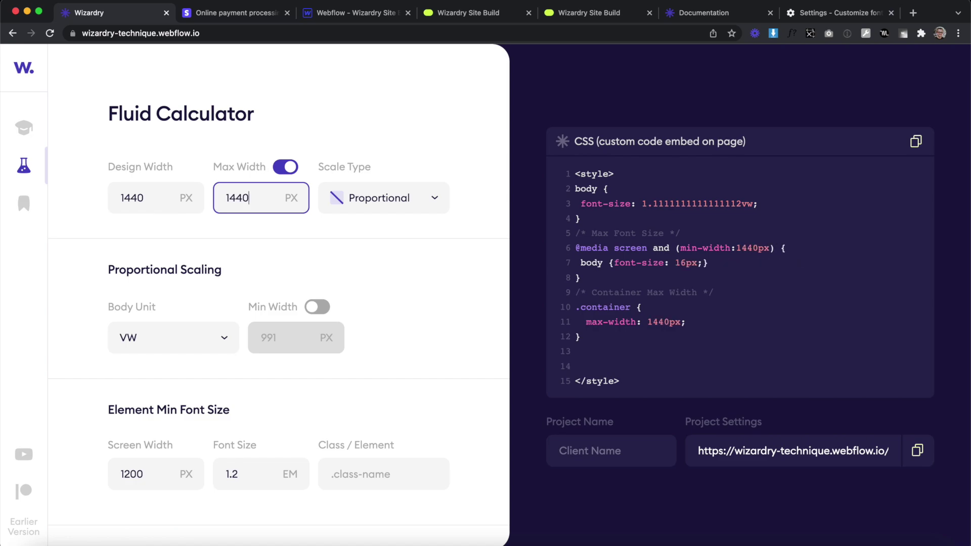
pyautogui.press('BackSpace')
pyautogui.press('BackSpace')
pyautogui.press('BackSpace')
pyautogui.press('BackSpace')
pyautogui.write('1')
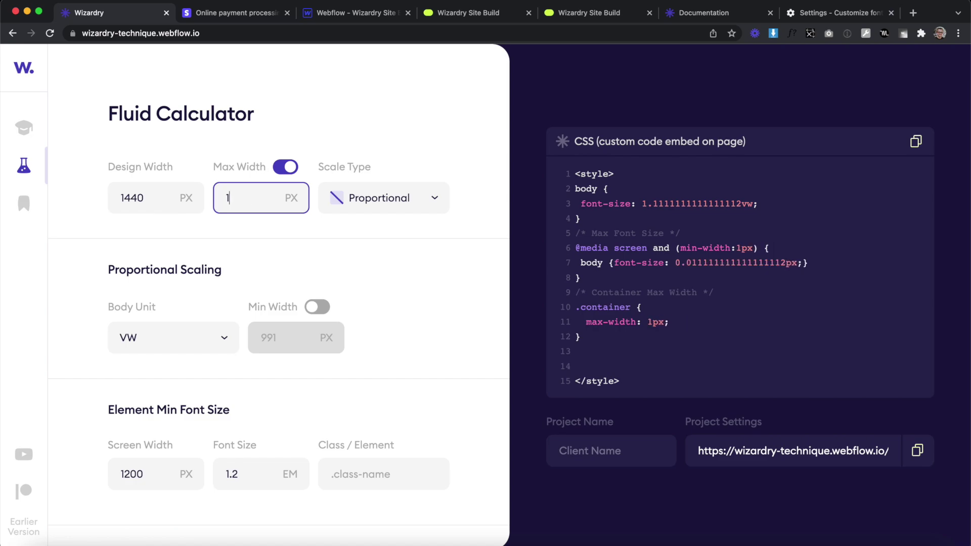
pyautogui.write('560')
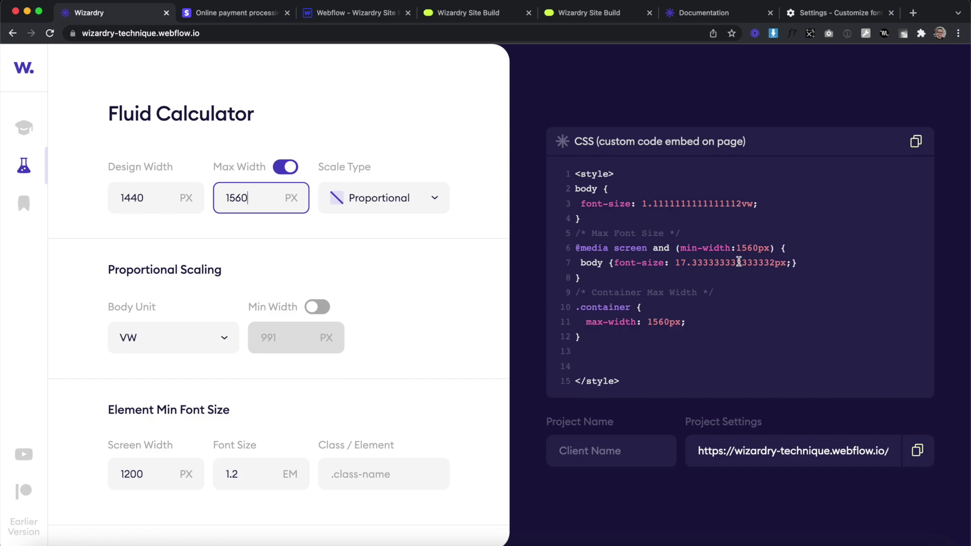
# - Replace the HTML Embed code with the Wizardry CSS (1560px caps) and preview the page
pyautogui.click(916, 143)
pyautogui.click(352, 14)
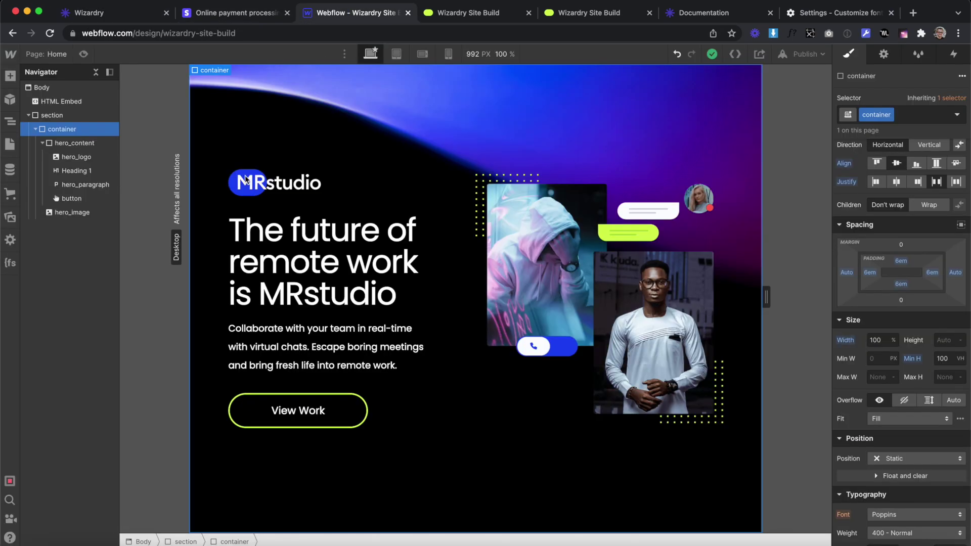
pyautogui.click(79, 99)
pyautogui.click(248, 71)
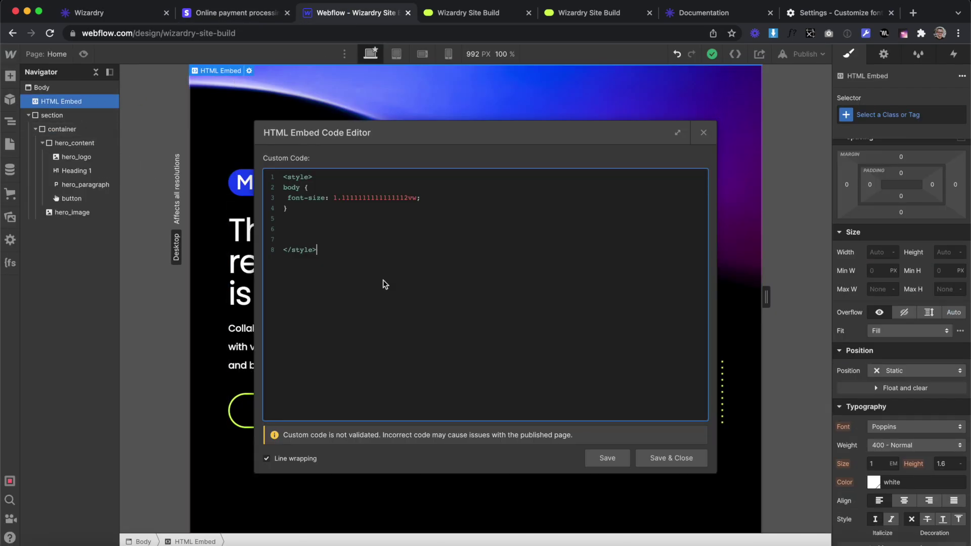
pyautogui.moveTo(384, 280); pyautogui.dragTo(163, 163)
pyautogui.press('super+v')
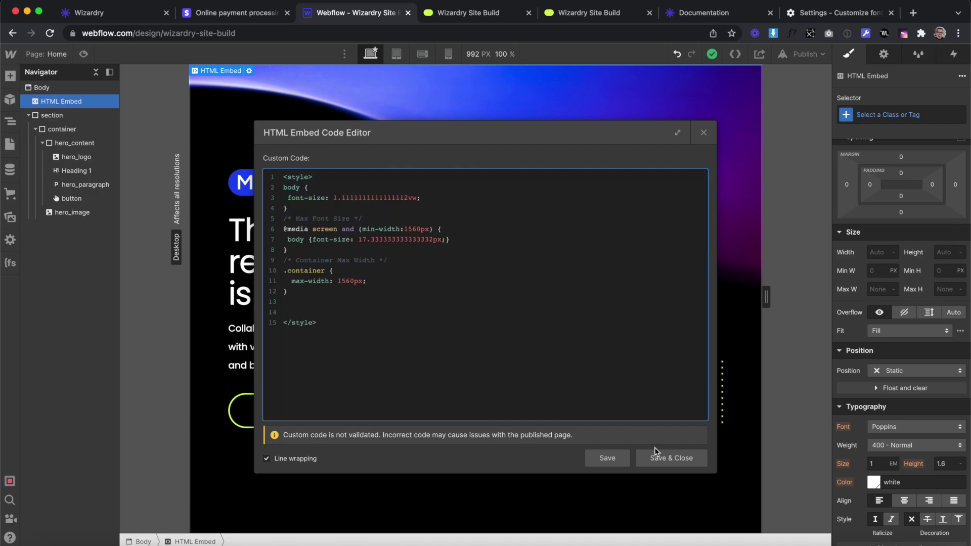
pyautogui.click(655, 455)
pyautogui.press('super+shift+p')
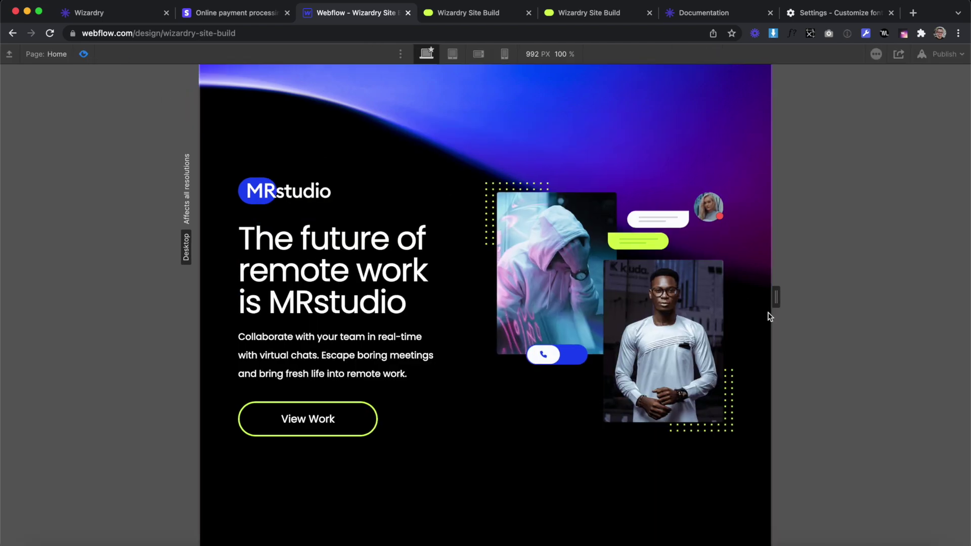
# - Test the hero at canvas widths of 1562, 240 and 634 px, then exit preview at 991 px
pyautogui.moveTo(774, 300); pyautogui.dragTo(654, 351)
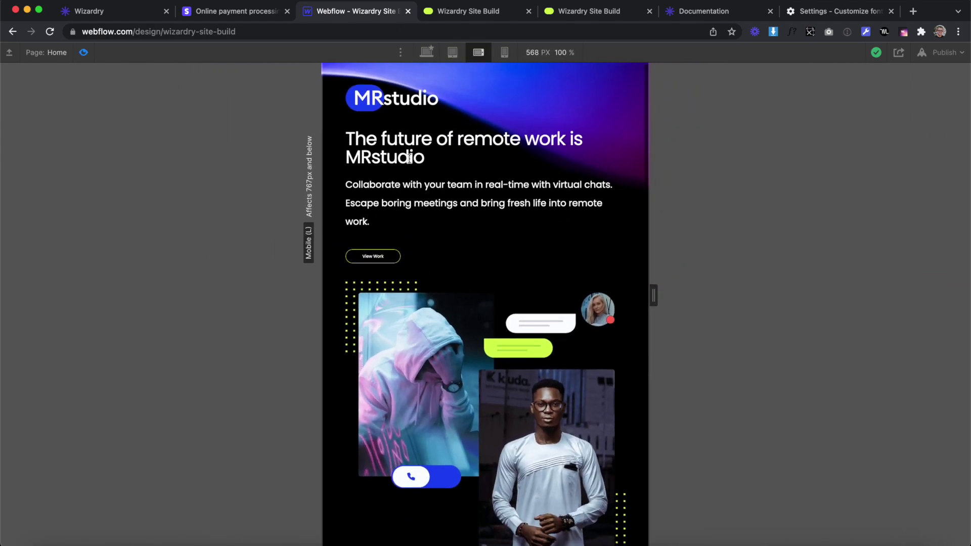
pyautogui.moveTo(653, 296); pyautogui.dragTo(550, 313)
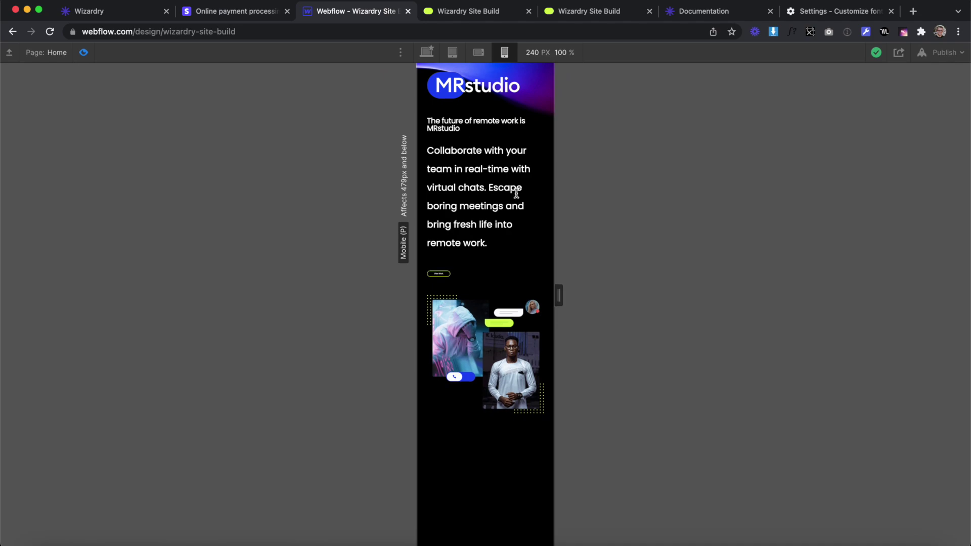
pyautogui.moveTo(565, 293); pyautogui.dragTo(775, 302)
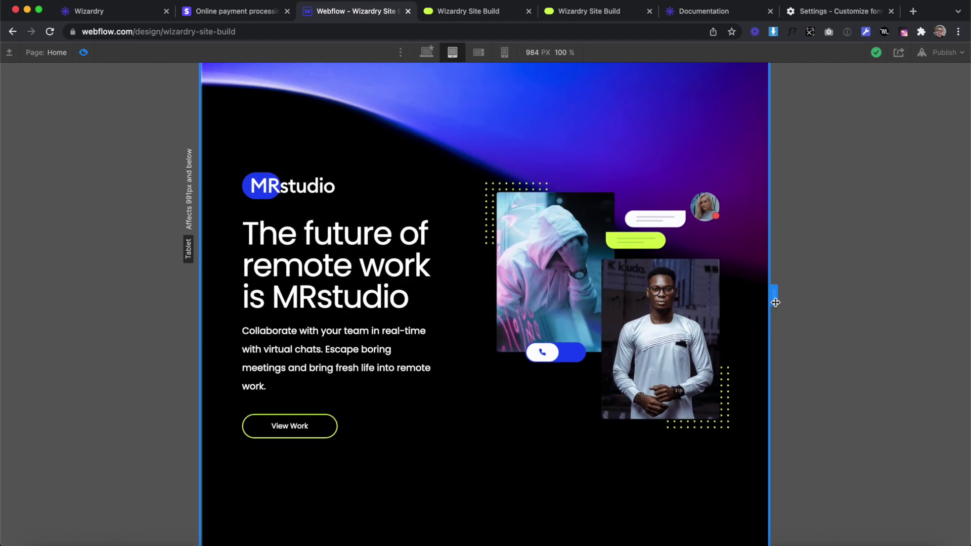
pyautogui.click(84, 52)
pyautogui.moveTo(771, 295); pyautogui.dragTo(773, 294)
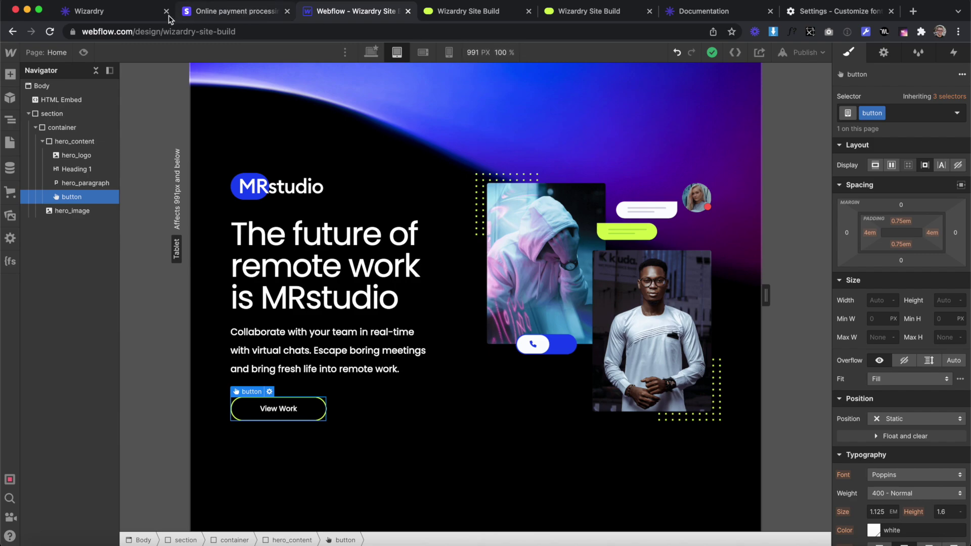
# - Enable Min Width at 991 PX in Wizardry and copy the updated CSS
pyautogui.click(116, 18)
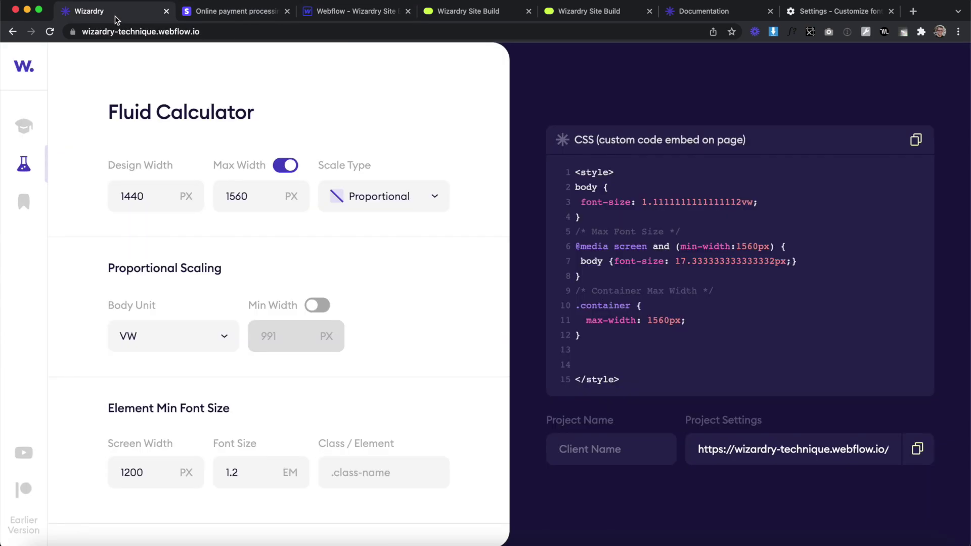
pyautogui.click(317, 305)
pyautogui.doubleClick(288, 338)
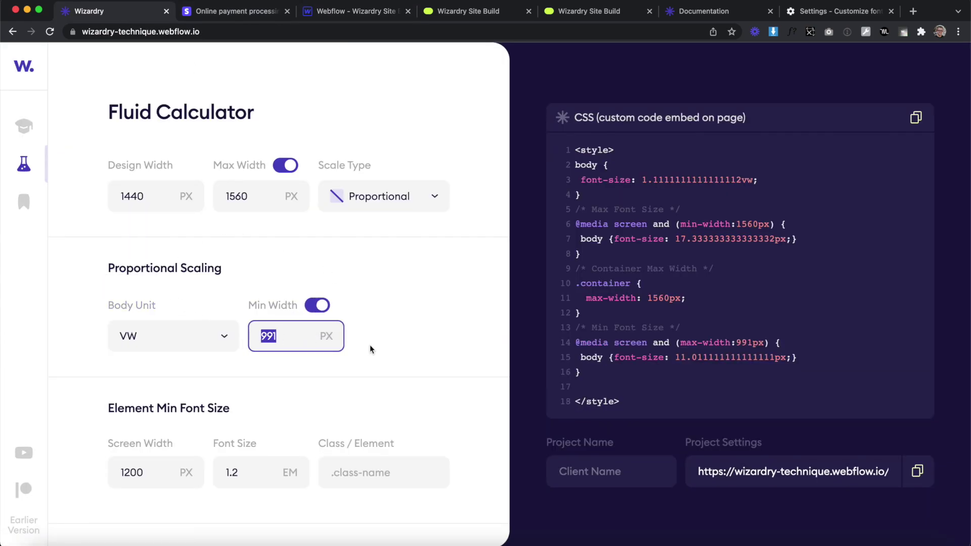
pyautogui.click(389, 333)
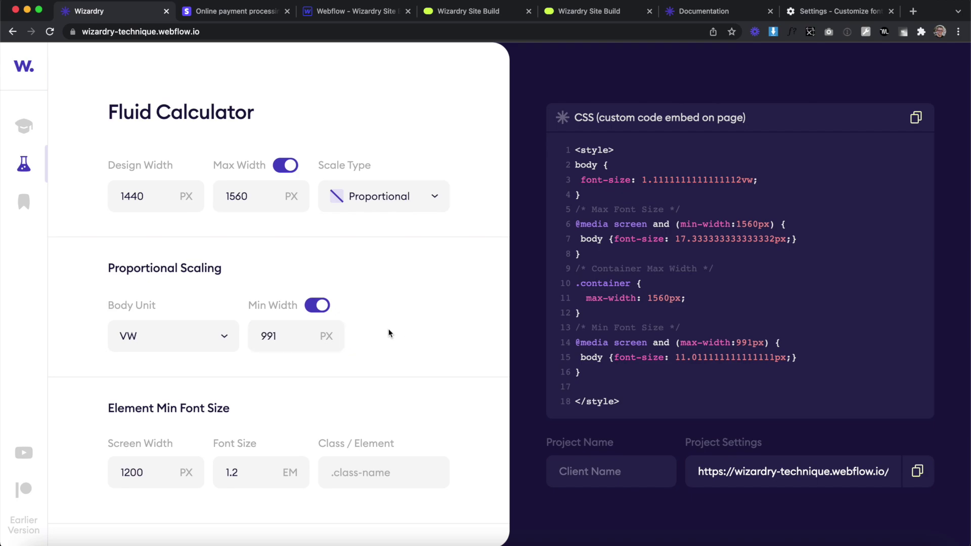
pyautogui.click(916, 117)
pyautogui.click(348, 19)
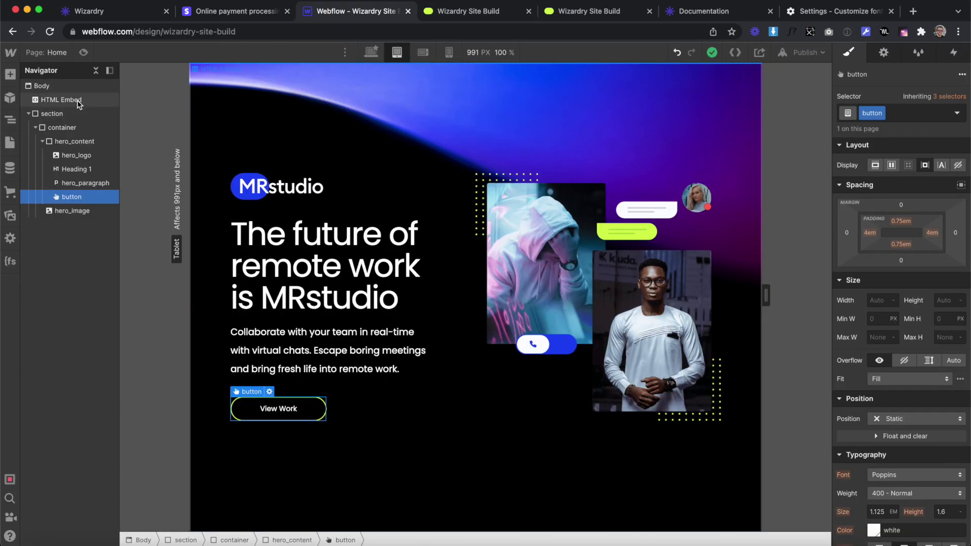
# - Replace the HTML Embed's code with the new, longer Wizardry CSS and save it
pyautogui.click(61, 100)
pyautogui.click(249, 68)
pyautogui.press('super+a')
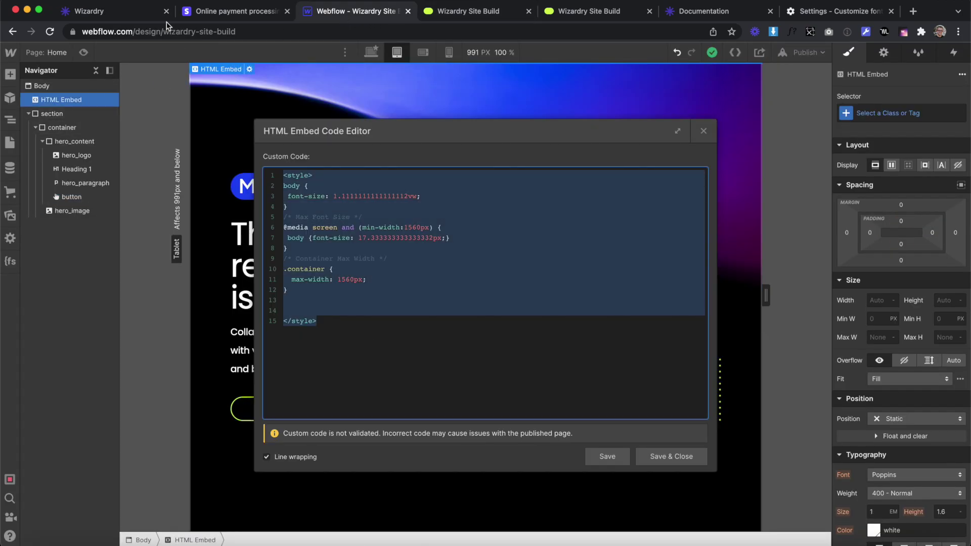
pyautogui.press('super+v')
pyautogui.click(671, 457)
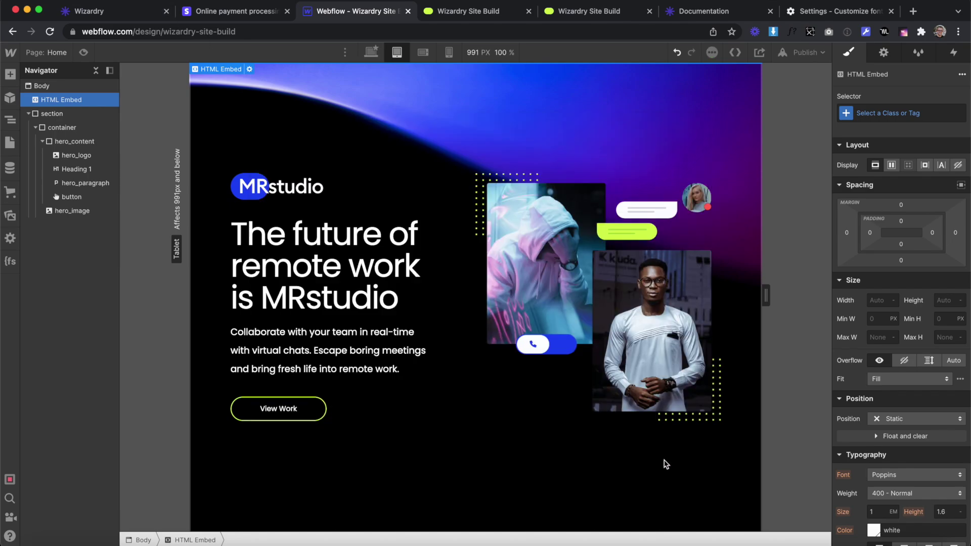
# - Preview the page and resize the canvas from desktop width downward to test the fluid scaling
pyautogui.click(83, 52)
pyautogui.moveTo(779, 299); pyautogui.dragTo(956, 329)
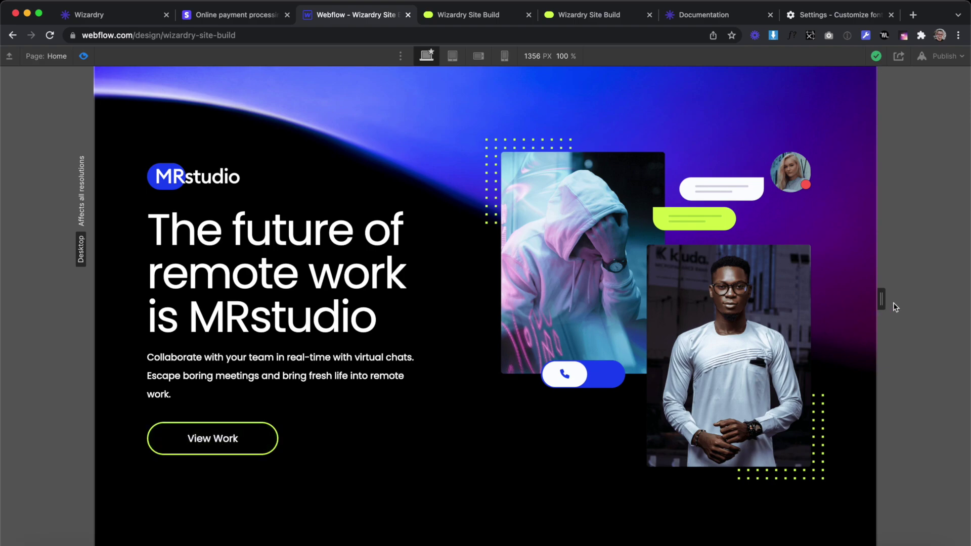
pyautogui.moveTo(881, 299); pyautogui.dragTo(851, 300)
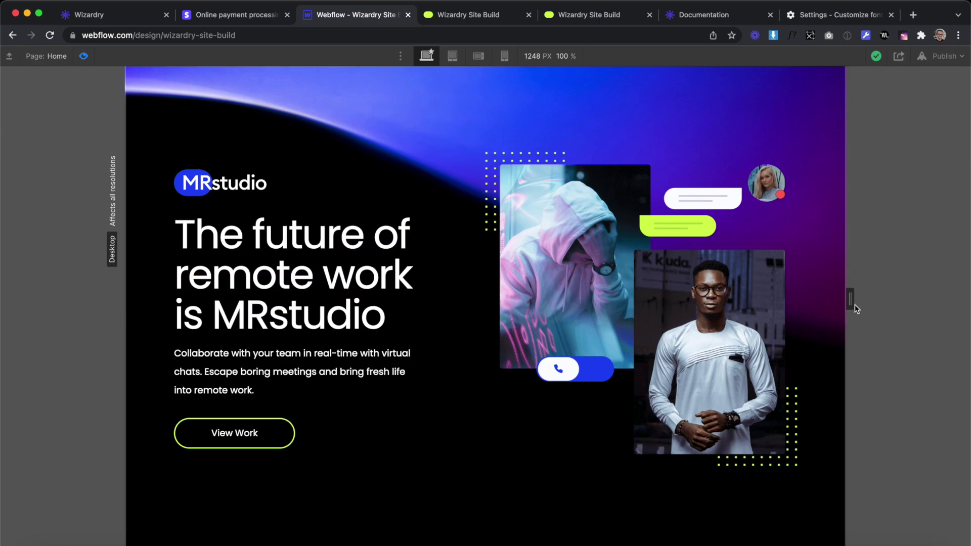
pyautogui.moveTo(850, 299)
pyautogui.mouseDown()
pyautogui.moveTo(828, 300)
pyautogui.moveTo(850, 298)
pyautogui.mouseUp()
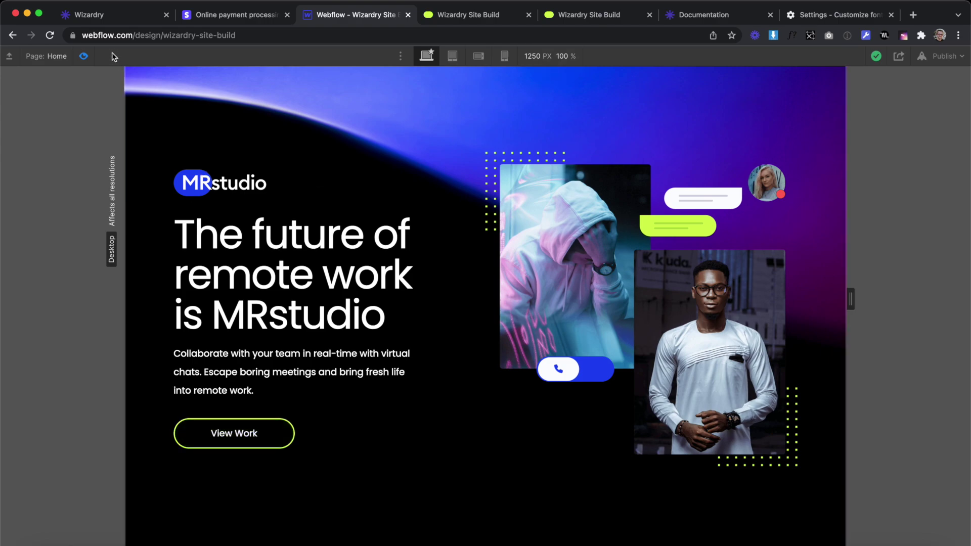
# - Exit preview and check the button's font size value in the Style panel
pyautogui.click(83, 56)
pyautogui.scroll(-5, 886, 404)
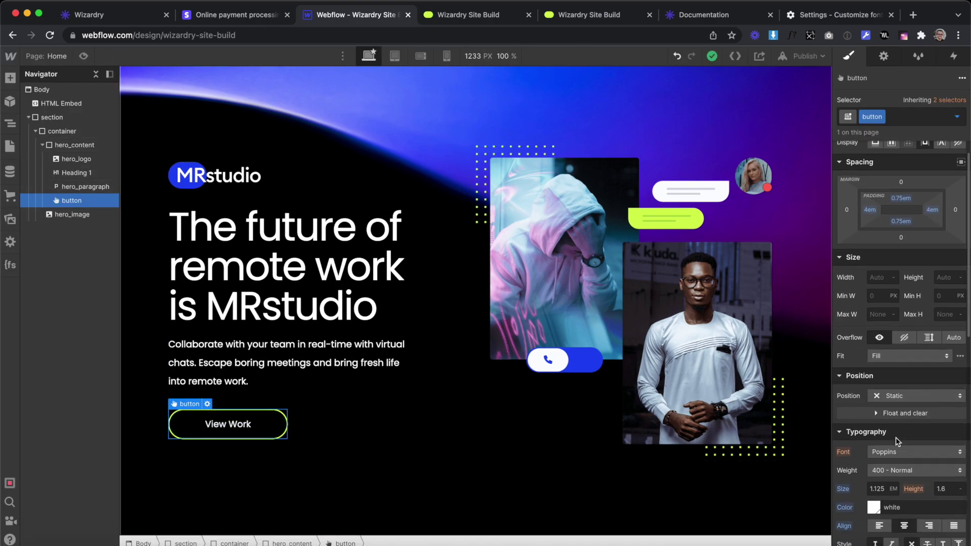
pyautogui.click(884, 397)
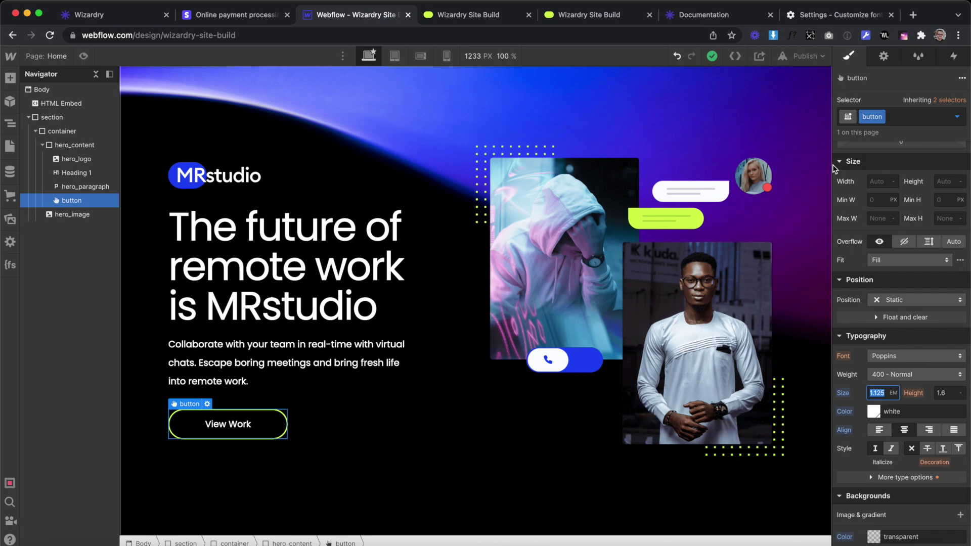
pyautogui.click(137, 22)
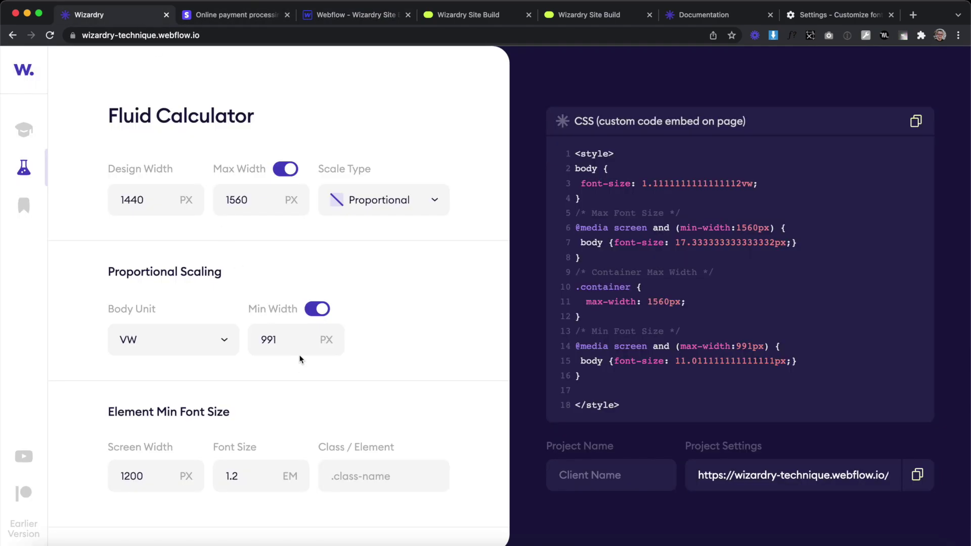
# - Set Element Min Font Size to 1.125 EM for .button below 1200 PX
pyautogui.click(122, 476)
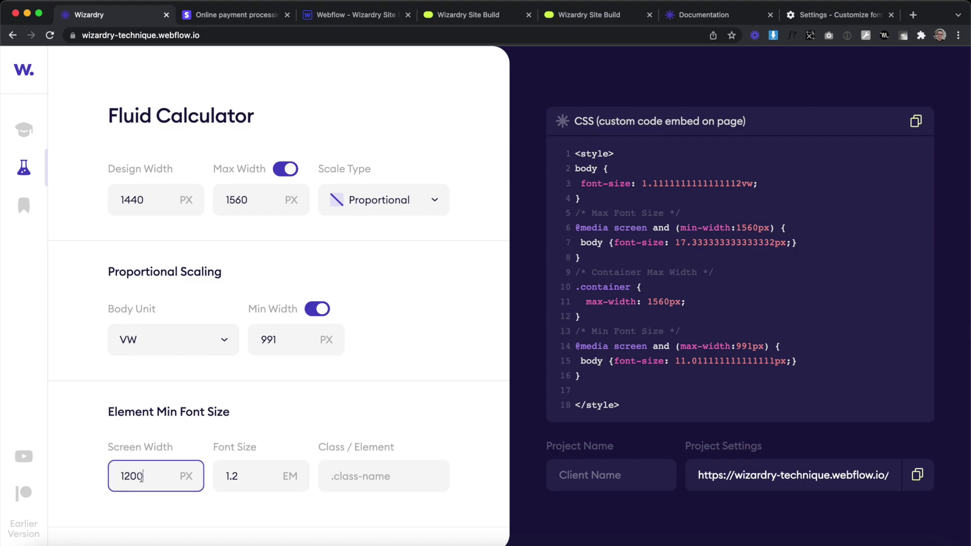
pyautogui.click(248, 471)
pyautogui.write('.125')
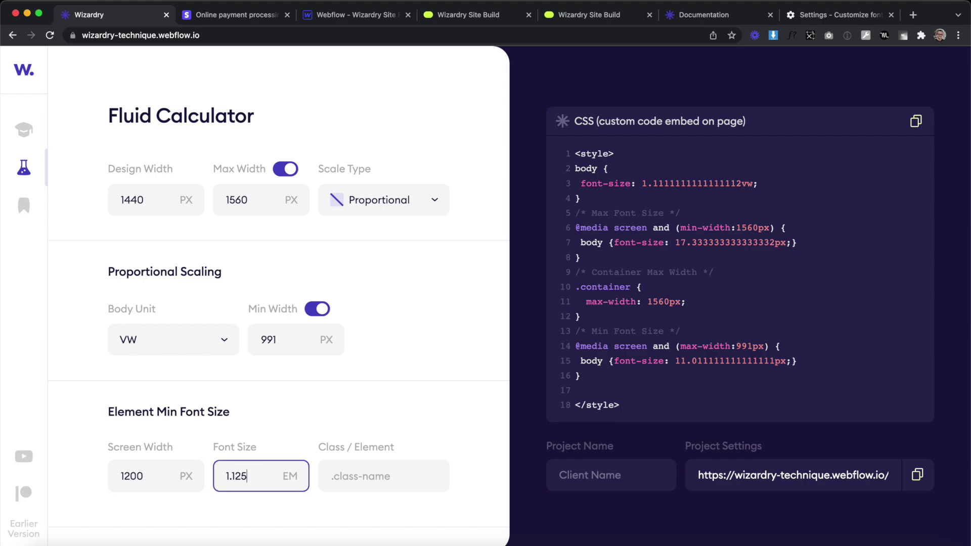
pyautogui.click(372, 480)
pyautogui.write('.bu')
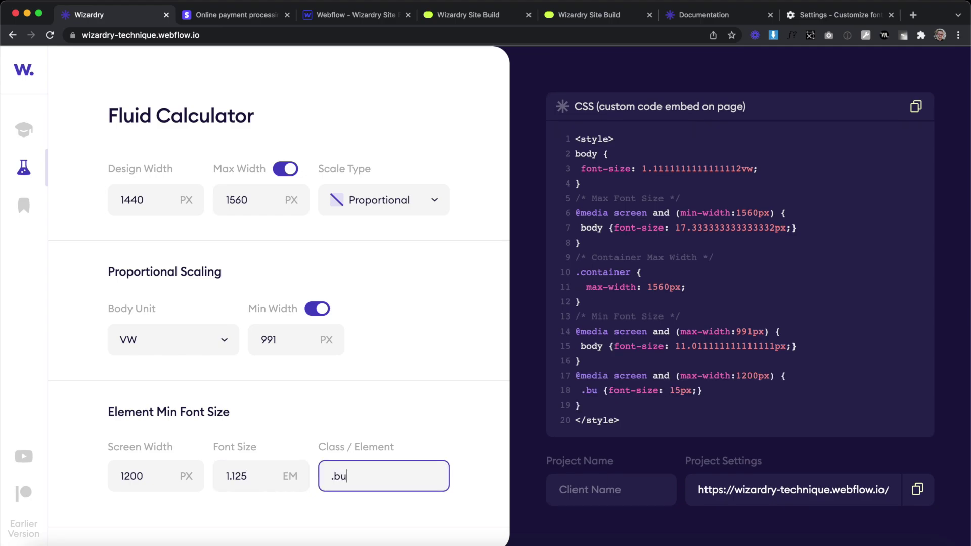
pyautogui.write('tton')
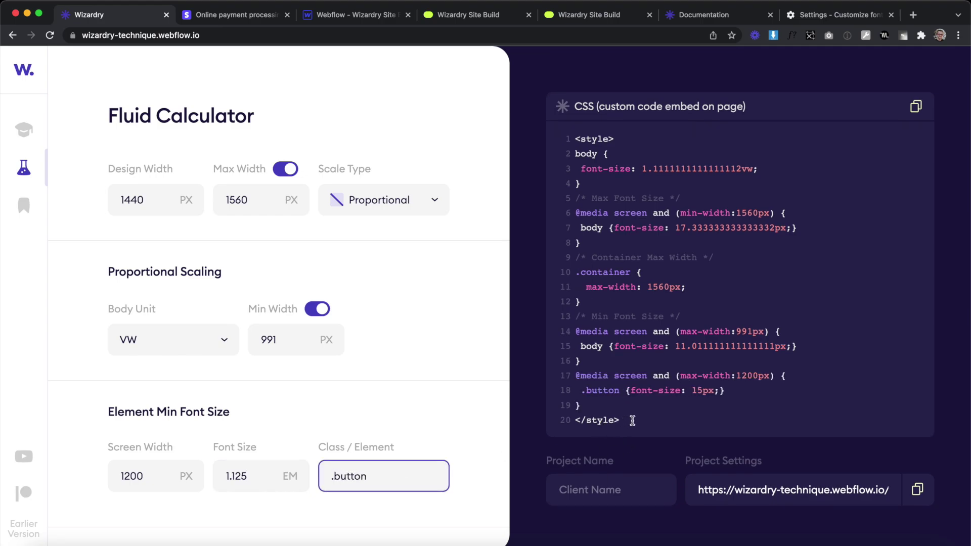
pyautogui.click(632, 421)
pyautogui.click(337, 19)
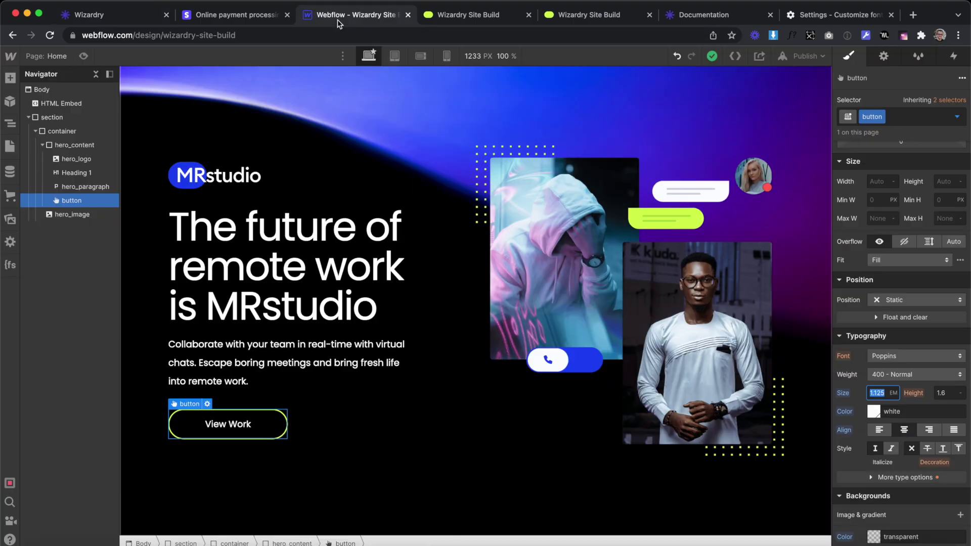
pyautogui.click(71, 104)
pyautogui.click(177, 72)
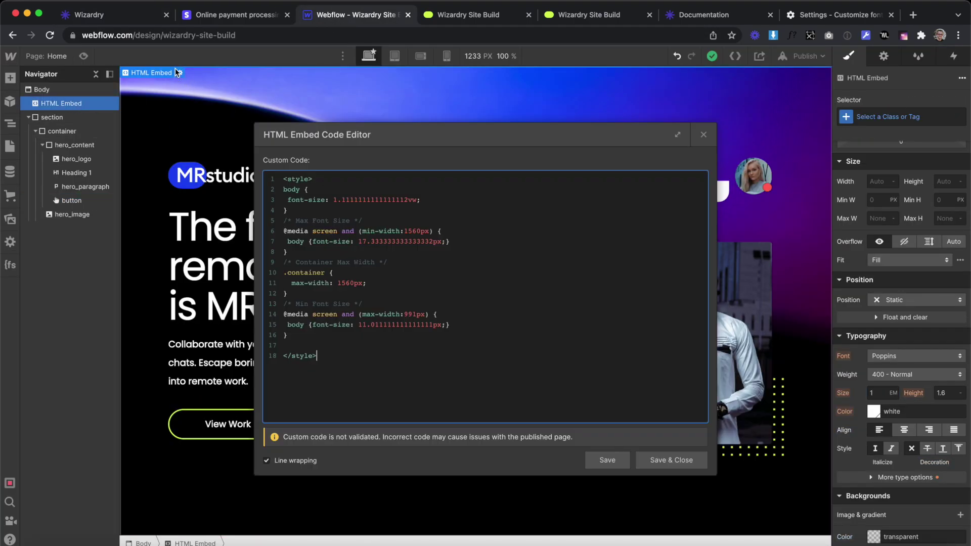
pyautogui.click(684, 460)
pyautogui.click(84, 56)
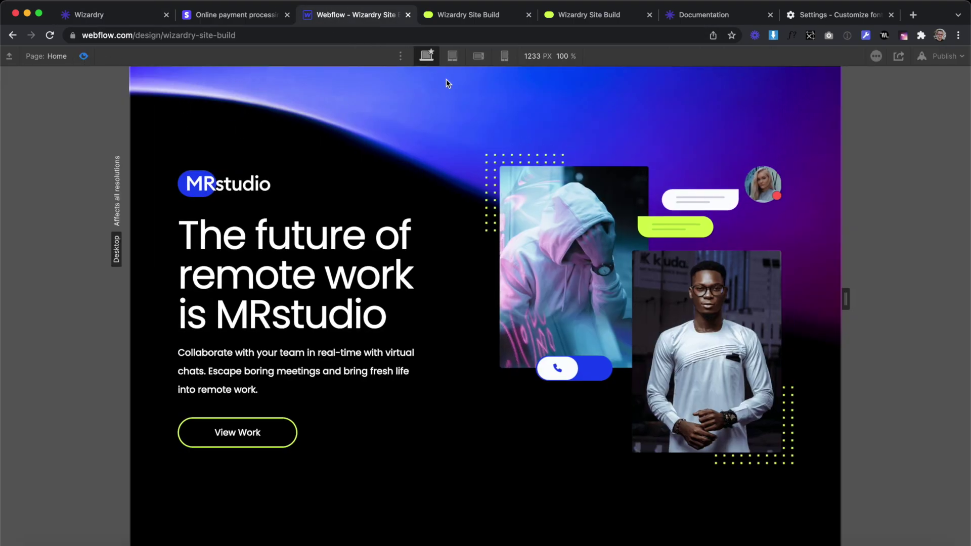
pyautogui.moveTo(845, 302); pyautogui.dragTo(757, 319)
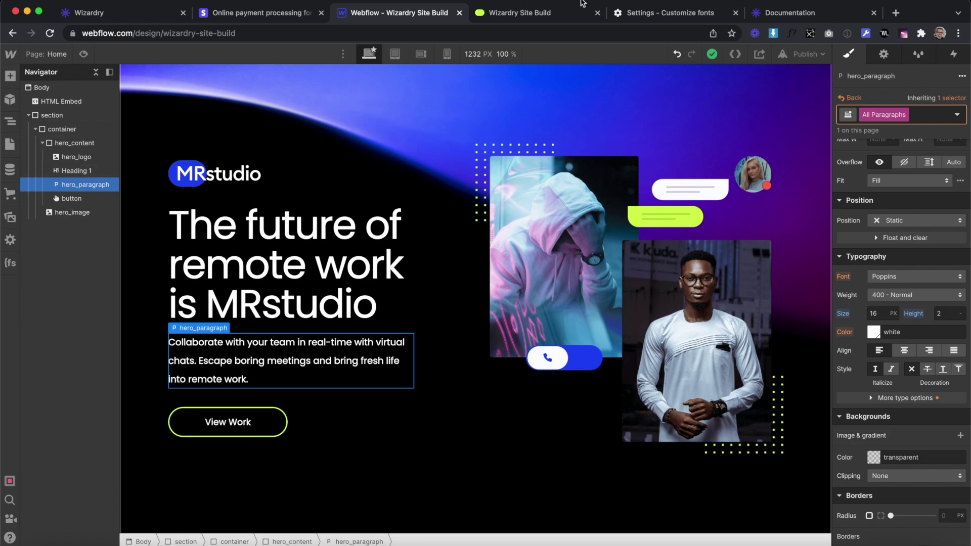
# - Raise Chrome's default font size to 32 and check the published site at that size
pyautogui.click(513, 13)
pyautogui.click(675, 14)
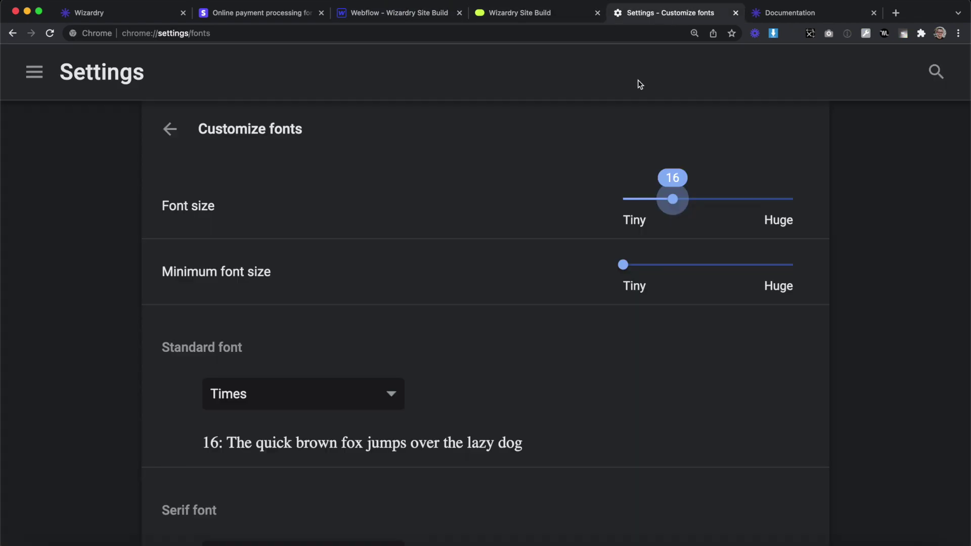
pyautogui.moveTo(673, 200); pyautogui.dragTo(737, 229)
pyautogui.click(532, 14)
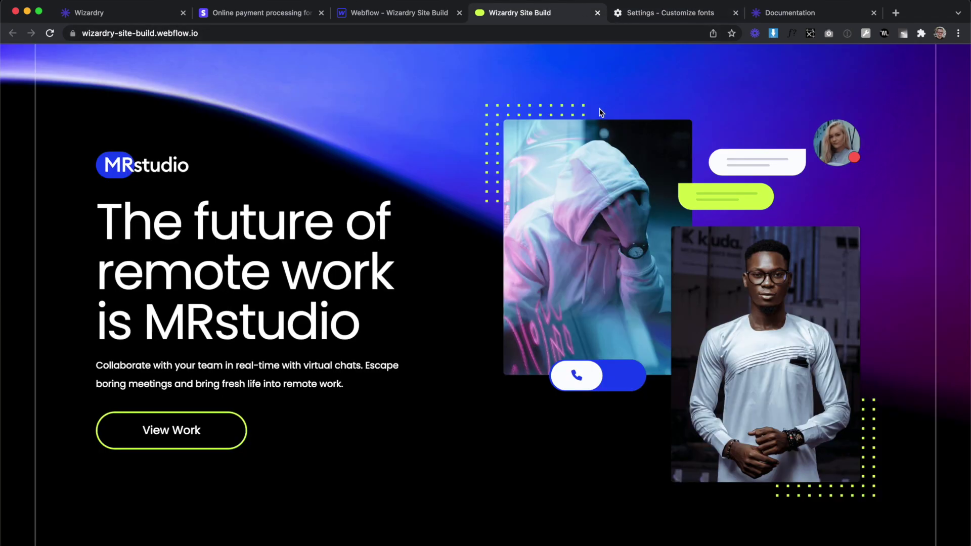
pyautogui.hotkey('ctrl', 'shift', 'Tab')
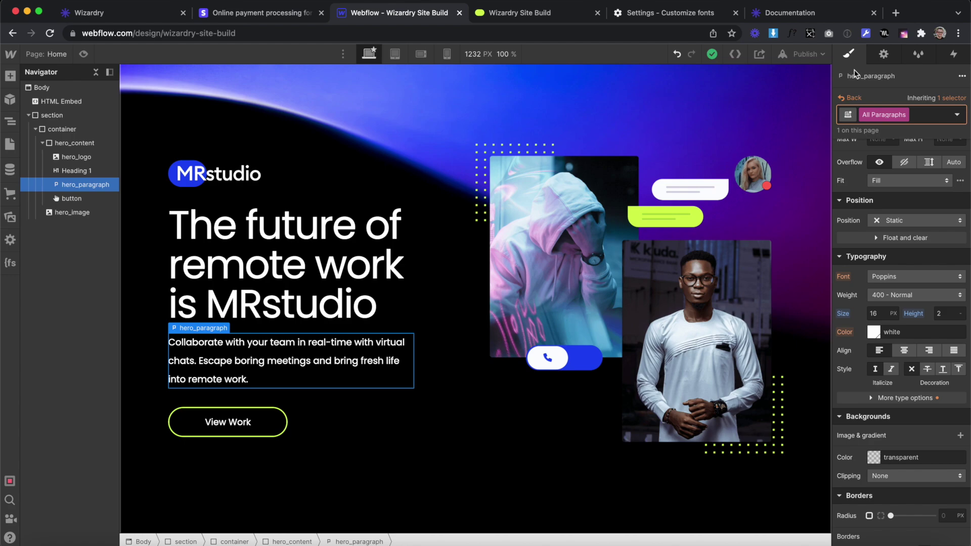
# - Set the All Paragraphs font size to 1 REM
pyautogui.click(879, 314)
pyautogui.press('Return')
pyautogui.press('BackSpace')
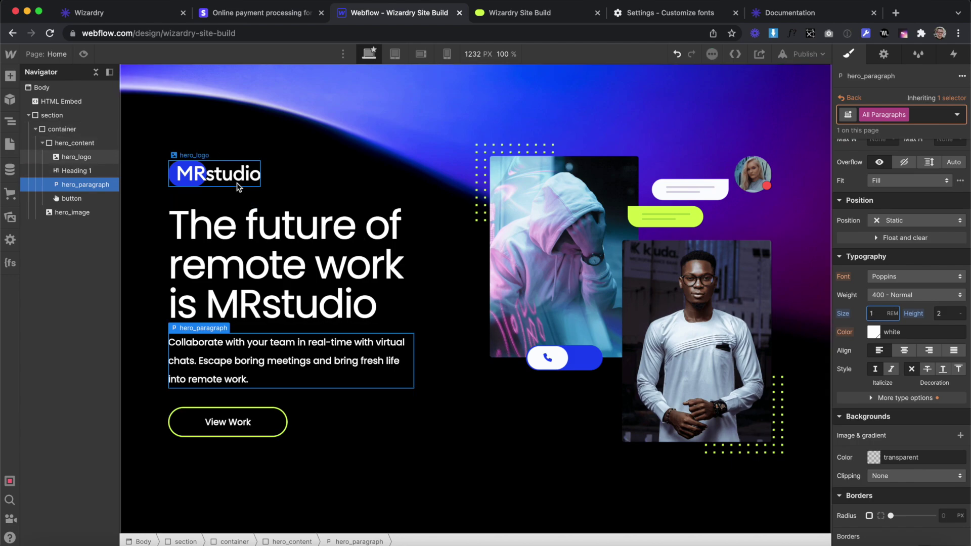
# - Set the hero logo width to 160/16rem and its bottom margin to 32/16rem
pyautogui.click(76, 157)
pyautogui.scroll(5, 900, 259)
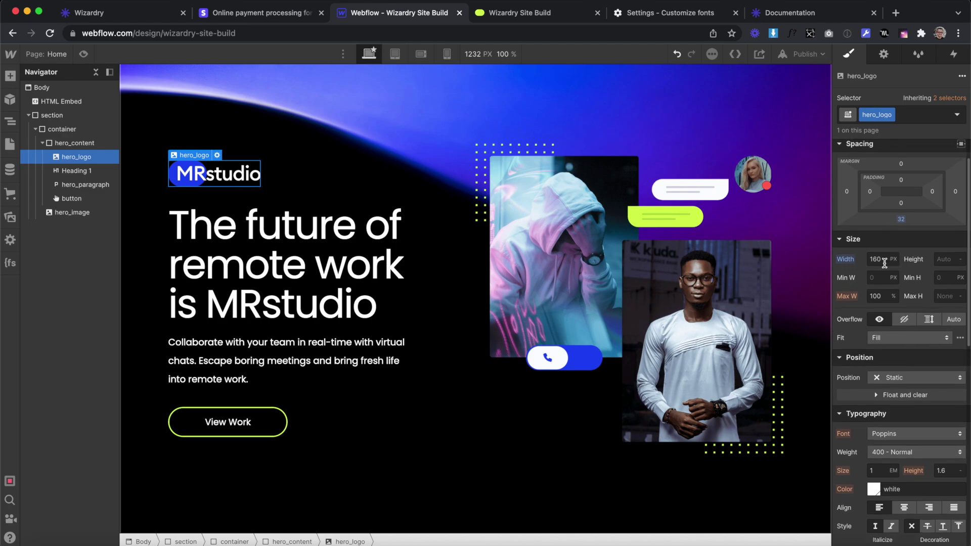
pyautogui.click(880, 259)
pyautogui.write('160/1')
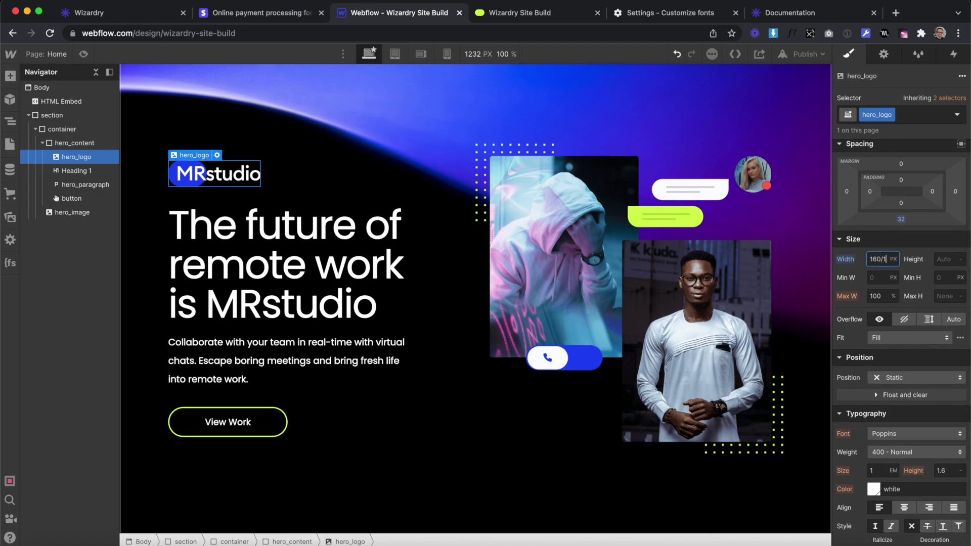
pyautogui.write('6rem')
pyautogui.press('Return')
pyautogui.click(901, 219)
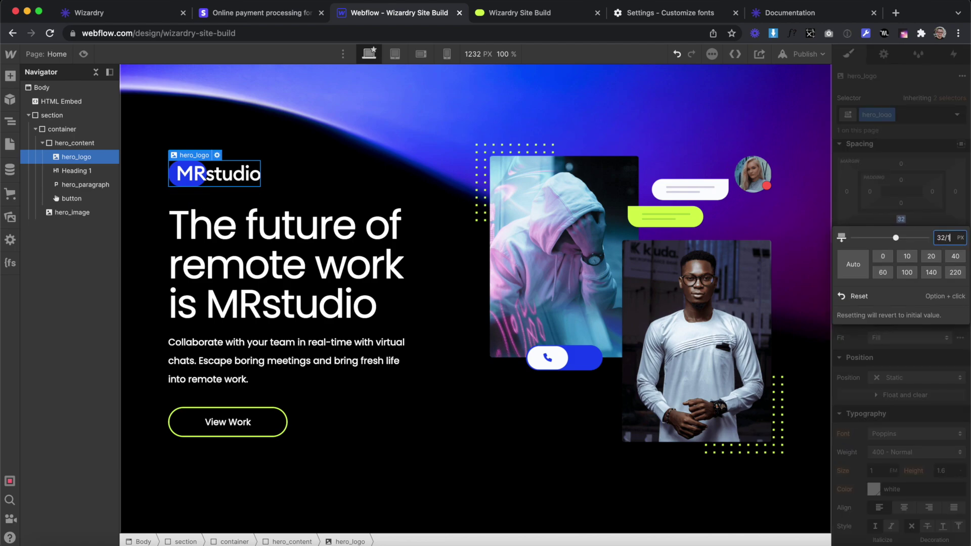
pyautogui.press('Return')
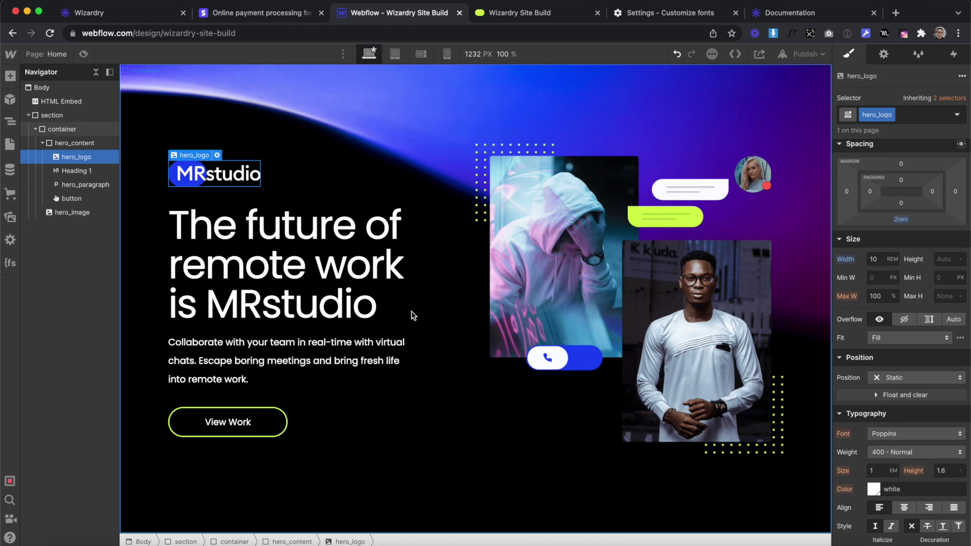
pyautogui.click(301, 360)
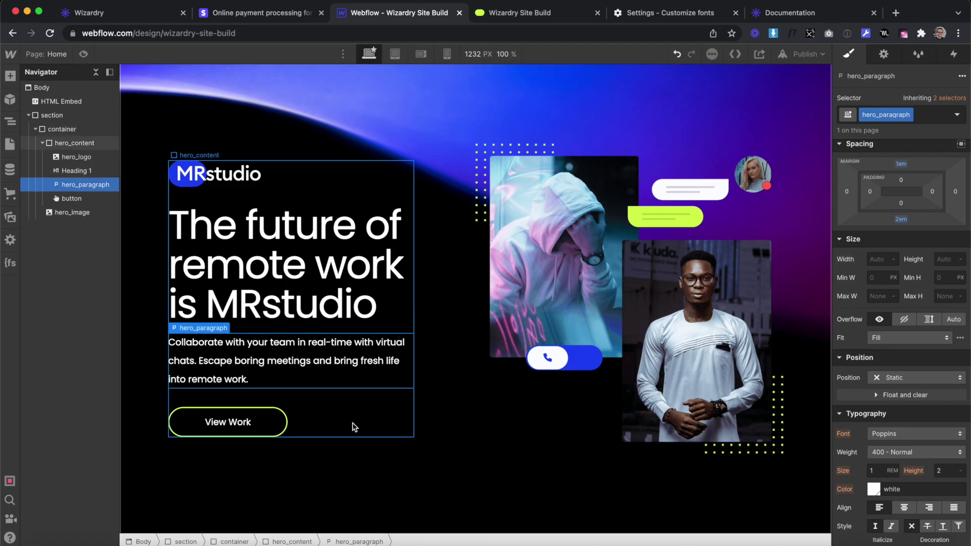
pyautogui.click(354, 424)
pyautogui.press('super+1')
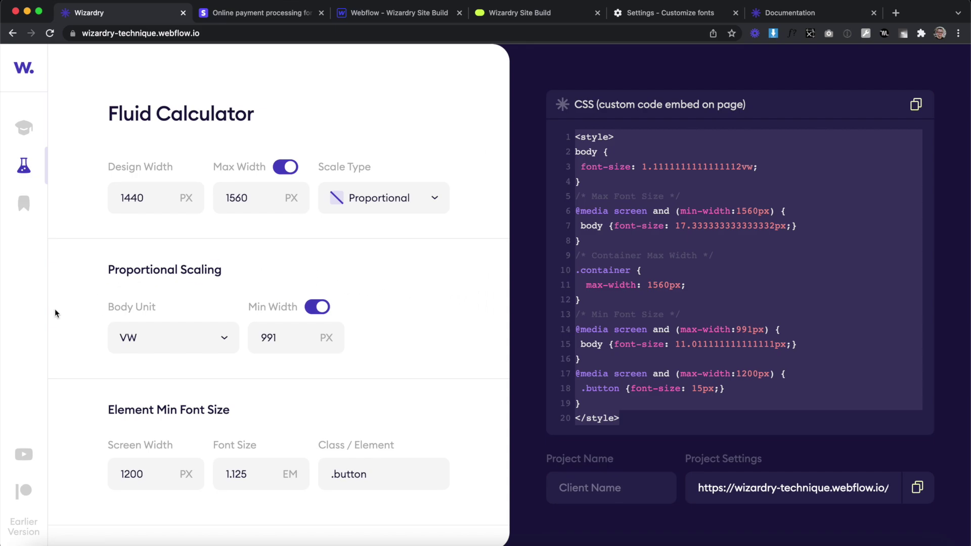
# - Switch Wizardry's body unit to REM
pyautogui.click(157, 337)
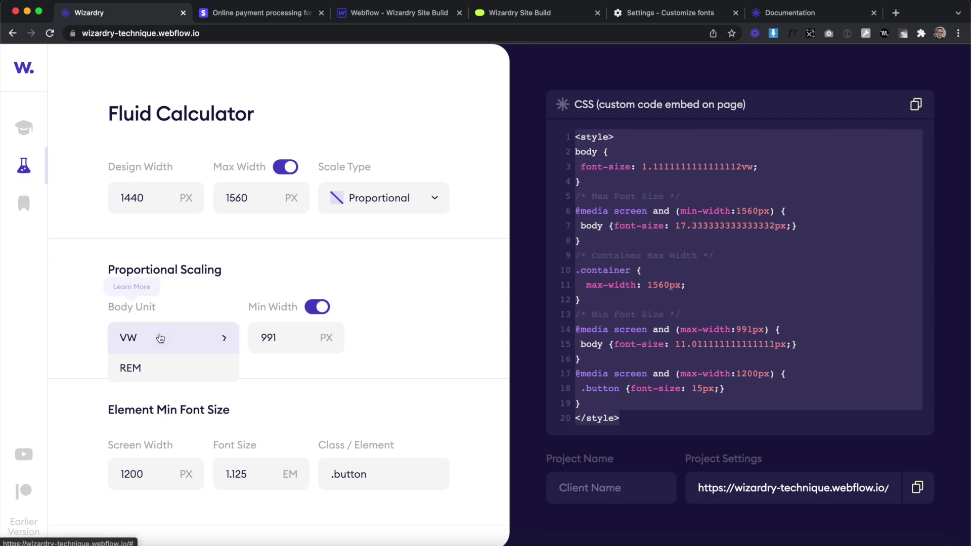
pyautogui.click(144, 367)
pyautogui.scroll(-5, 683, 320)
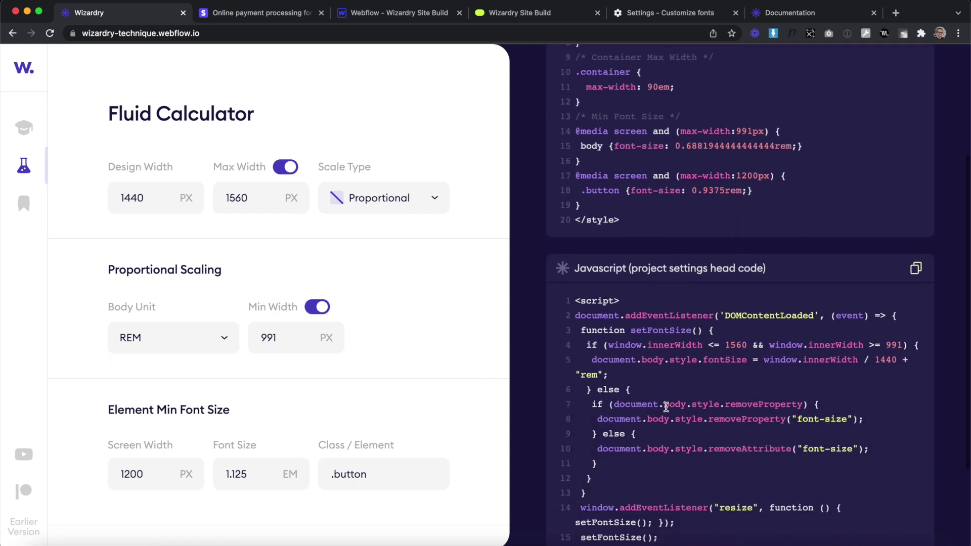
pyautogui.scroll(4, 666, 406)
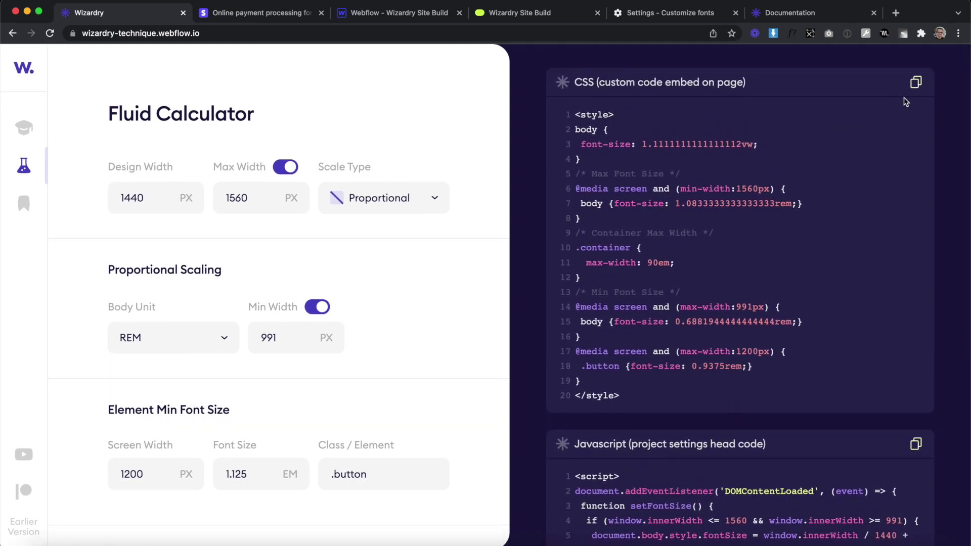
# - Copy the rem-based CSS and paste it over the code in Webflow's HTML Embed editor
pyautogui.click(916, 85)
pyautogui.moveTo(617, 261); pyautogui.dragTo(681, 262)
pyautogui.rightClick(676, 366)
pyautogui.click(914, 91)
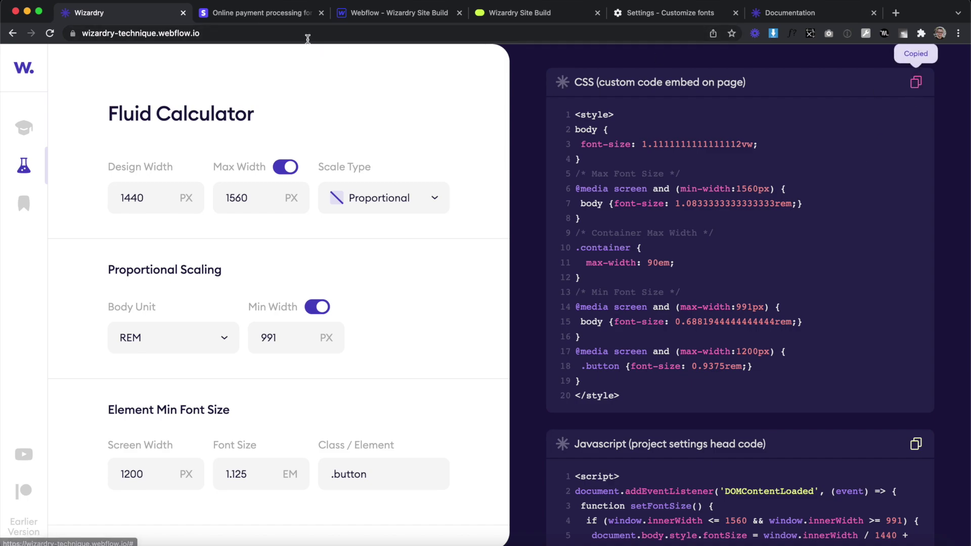
pyautogui.click(389, 13)
pyautogui.moveTo(339, 389); pyautogui.dragTo(308, 169)
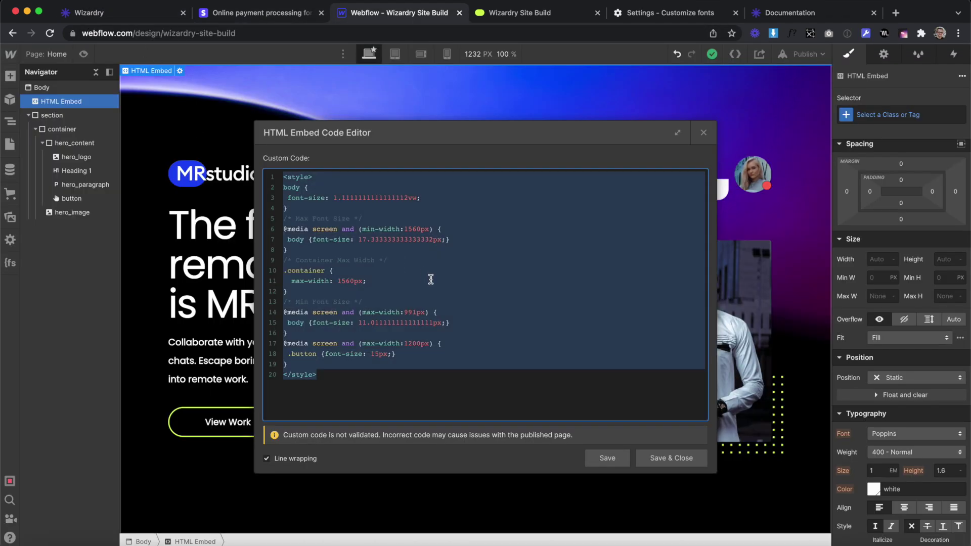
pyautogui.press('super+v')
# - Copy Wizardry's generated Javascript and bring up Webflow's Custom Code settings
pyautogui.press('super+1')
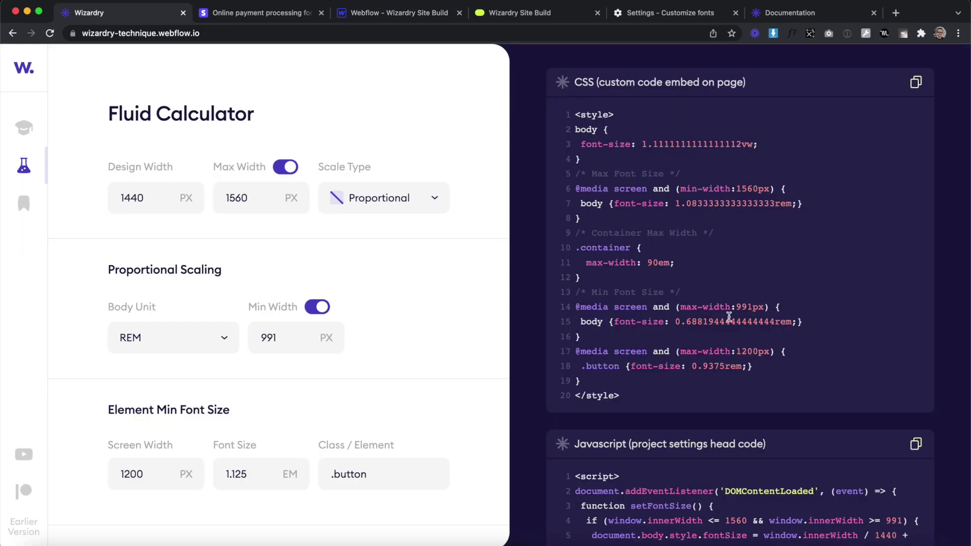
pyautogui.click(914, 444)
pyautogui.scroll(-4, 815, 410)
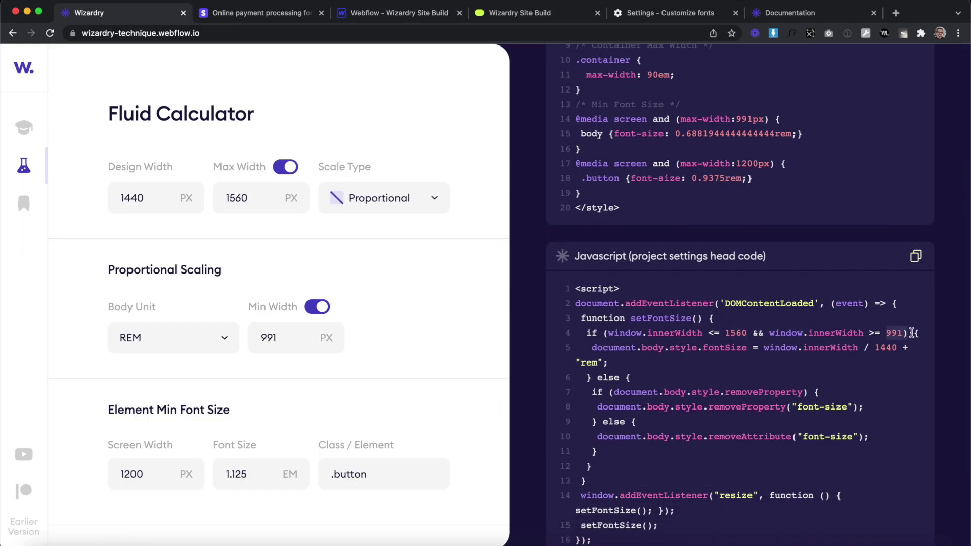
pyautogui.press('super+3')
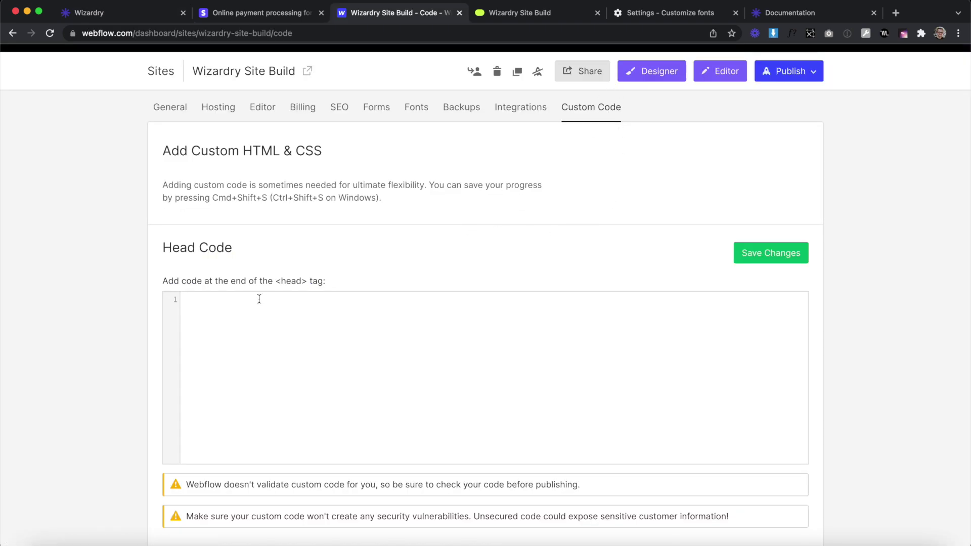
# - Paste the 17-line setFontSize script into the site's empty Head Code
pyautogui.click(258, 376)
pyautogui.press('super+v')
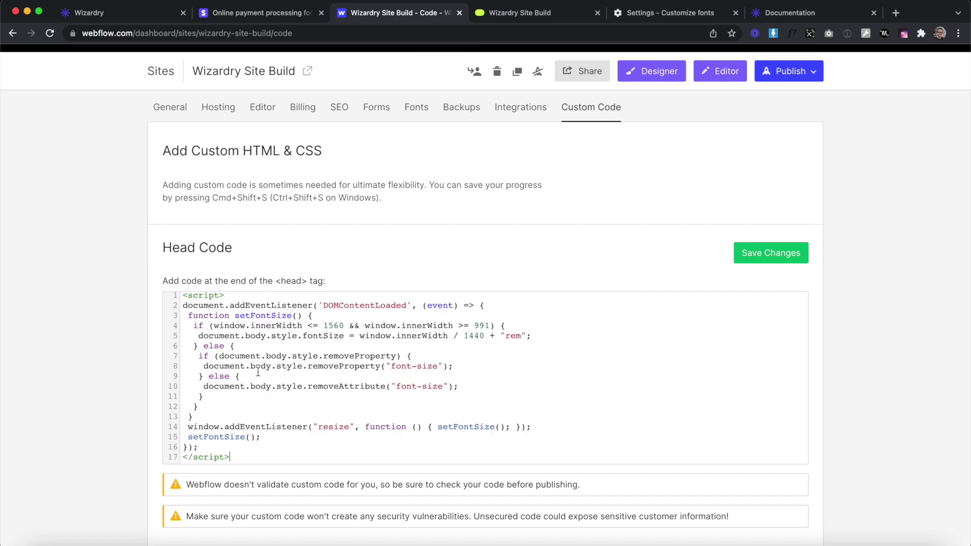
pyautogui.press('super+4')
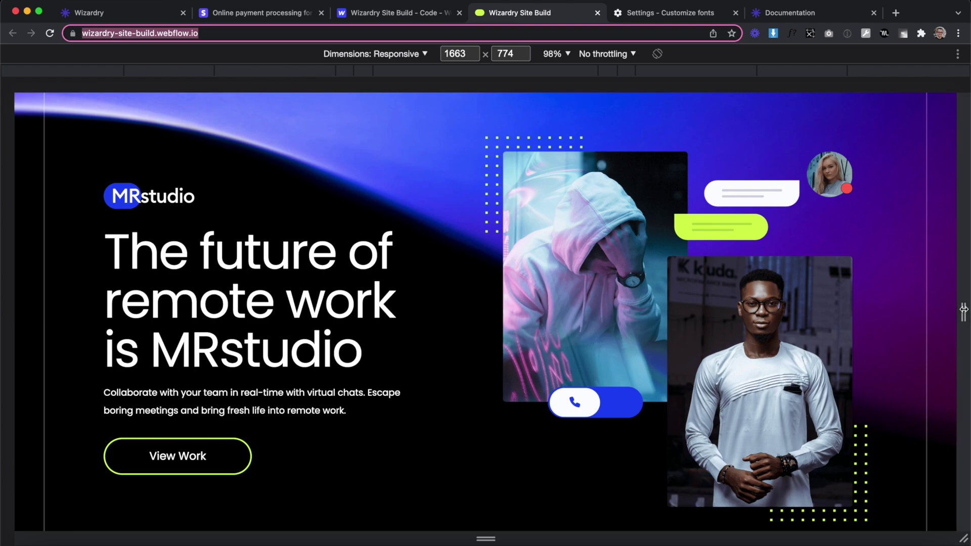
# - Narrow the responsive viewport to about 1107 px and raise Chrome's default font size to 26
pyautogui.moveTo(963, 312); pyautogui.dragTo(798, 333)
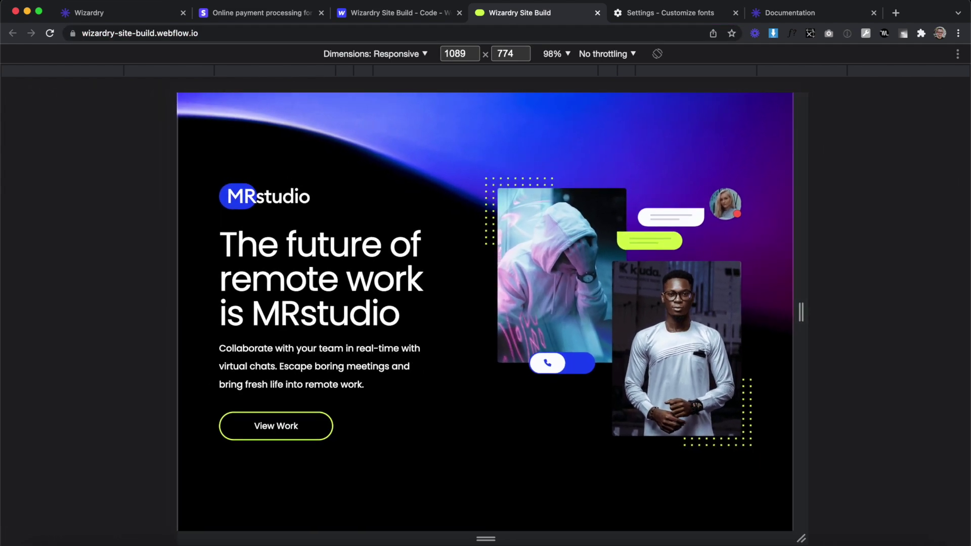
pyautogui.click(657, 15)
pyautogui.moveTo(679, 194); pyautogui.dragTo(715, 198)
pyautogui.click(486, 14)
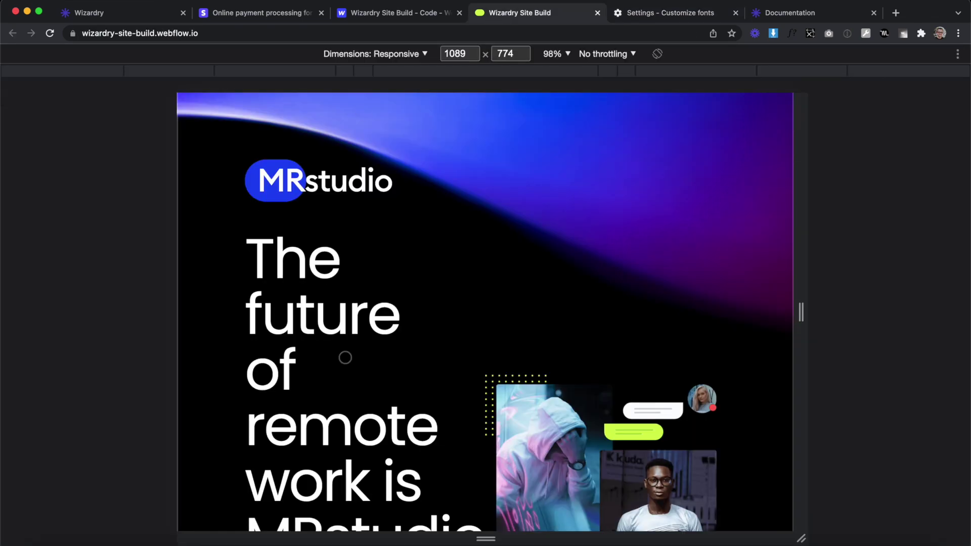
pyautogui.scroll(-6, 344, 358)
# - Widen the viewport back to about 1648 px and close the device toolbar
pyautogui.moveTo(807, 319); pyautogui.dragTo(968, 327)
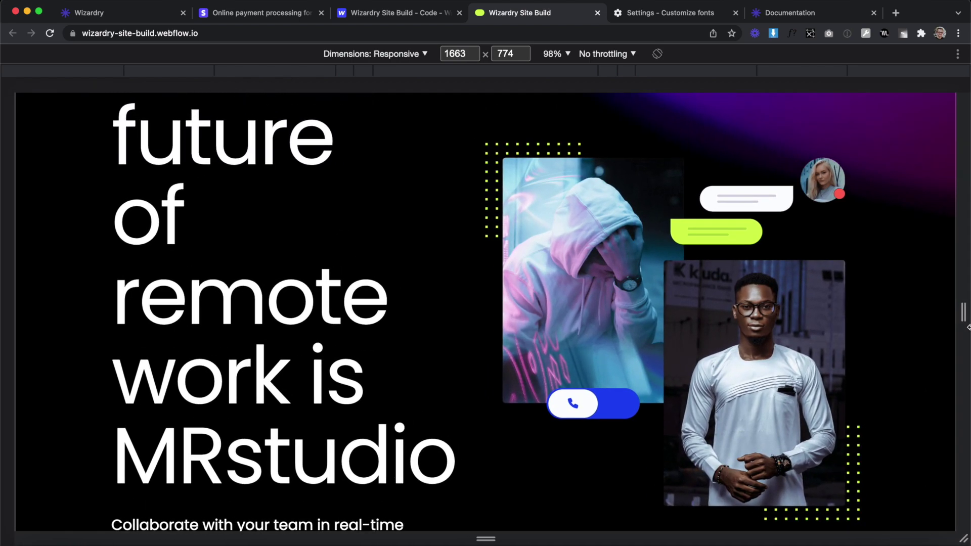
pyautogui.scroll(-3, 961, 324)
pyautogui.press('super+alt+i')
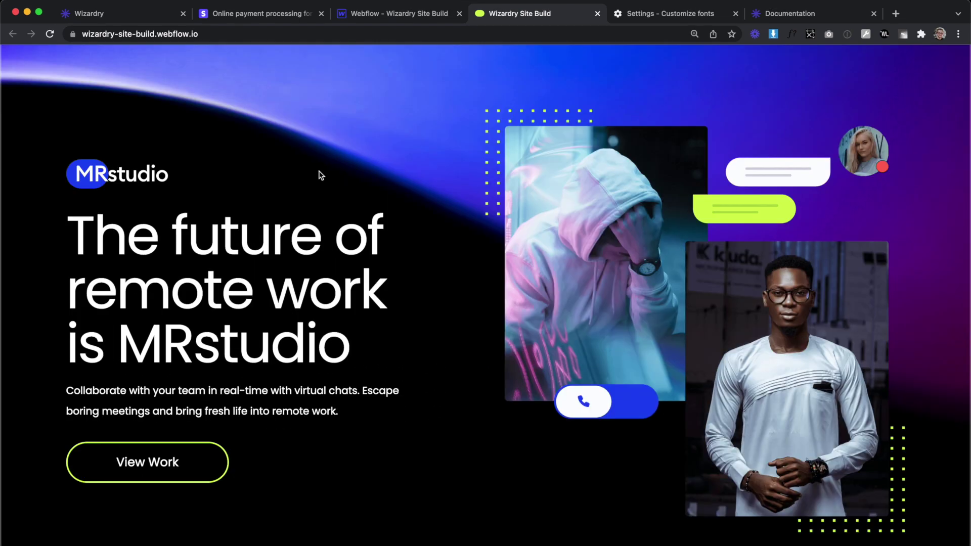
# - Test the page at 150%, 110% and 100% zoom and at a narrower window width
pyautogui.press('super+equal')
pyautogui.press('super+equal')
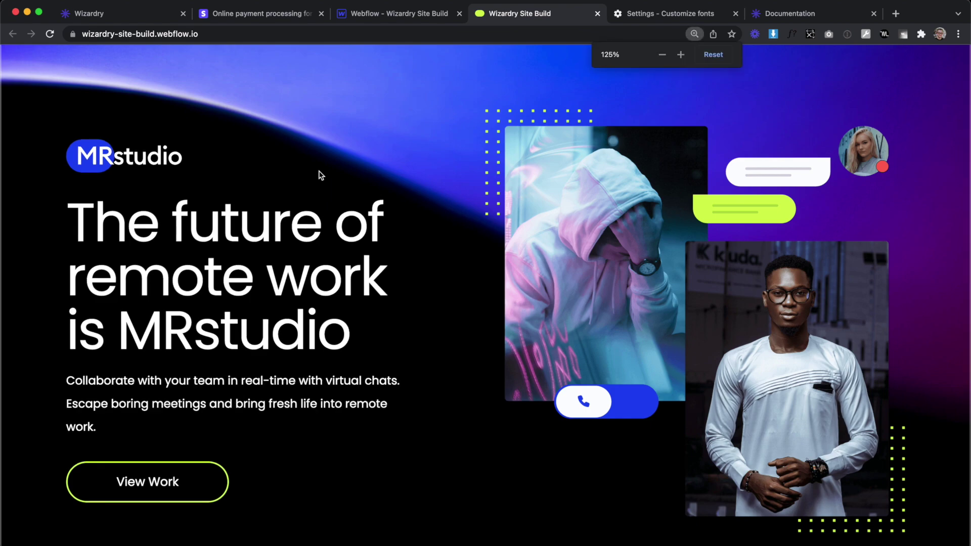
pyautogui.press('super+minus')
pyautogui.press('super+minus')
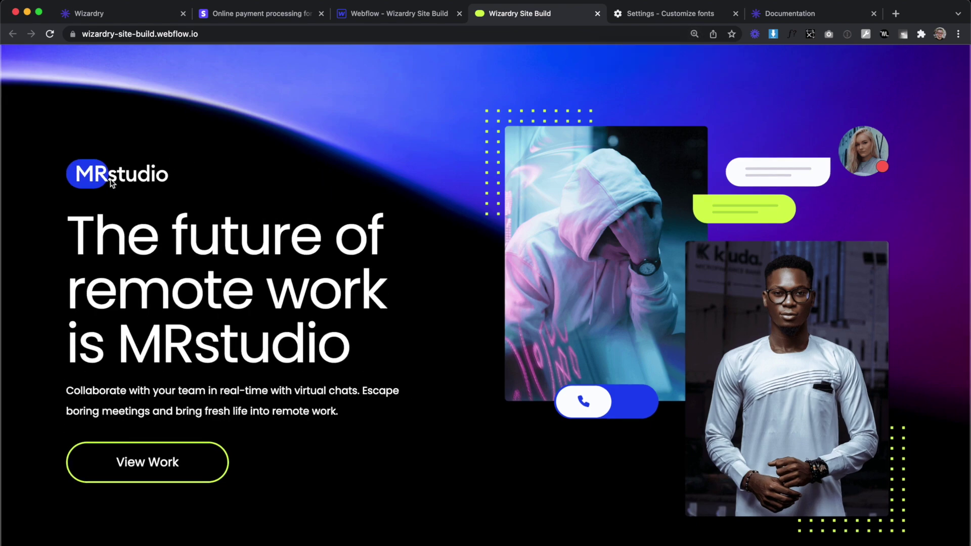
pyautogui.press('super+equal')
pyautogui.press('super+equal')
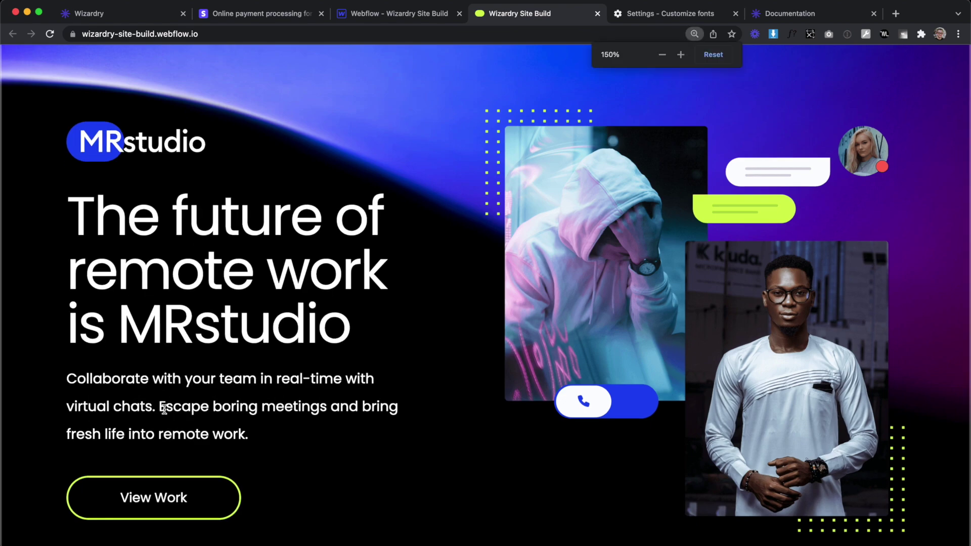
pyautogui.press('super+0')
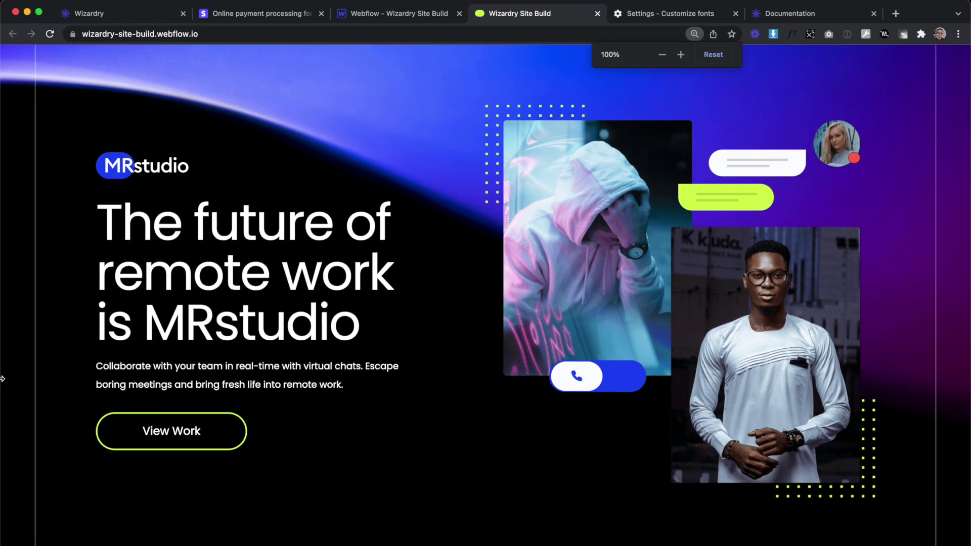
pyautogui.moveTo(3, 373); pyautogui.dragTo(2, 299)
pyautogui.press('super+equal')
pyautogui.press('super+equal')
pyautogui.press('super+equal')
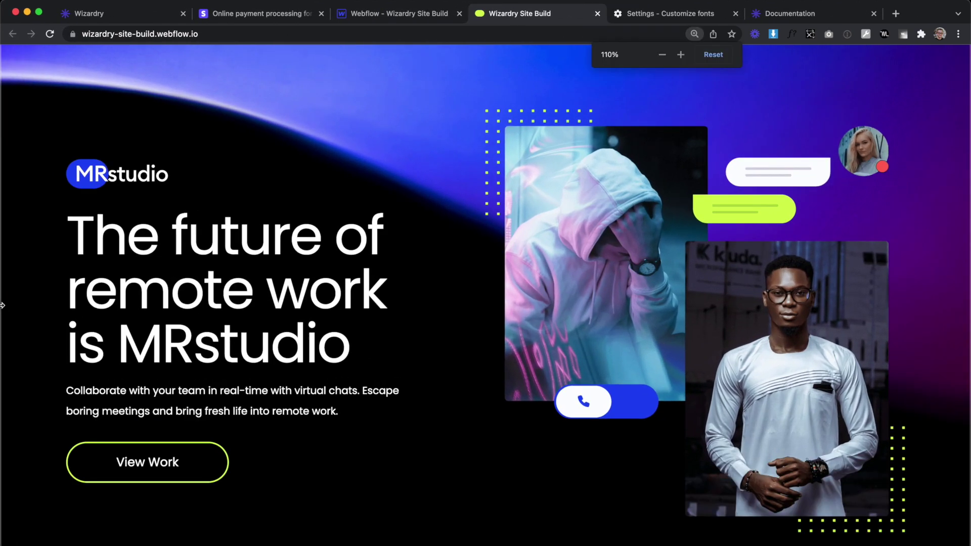
pyautogui.press('super+minus')
pyautogui.press('super+minus')
pyautogui.press('super+minus')
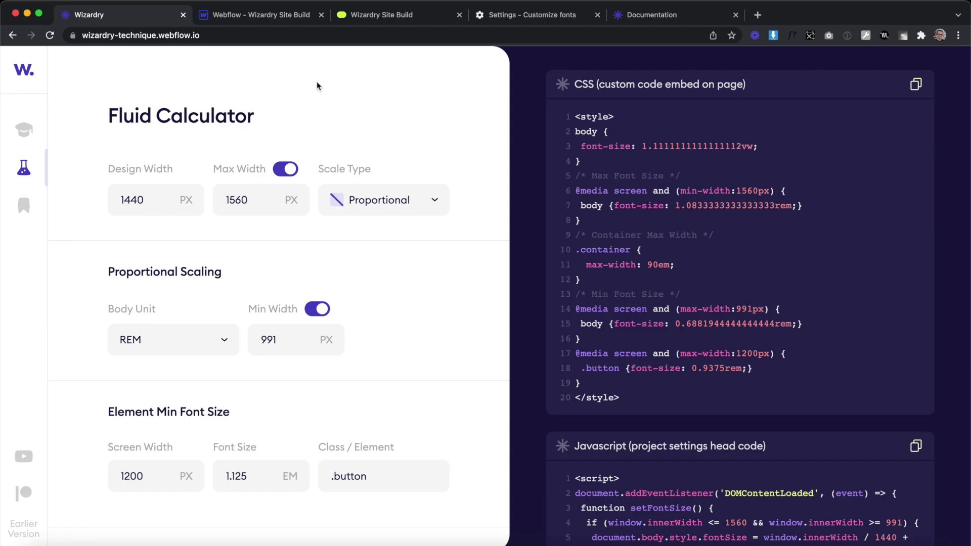
# - Switch the scale type to Disproportional, keeping the max width limit on
pyautogui.click(399, 199)
pyautogui.click(399, 231)
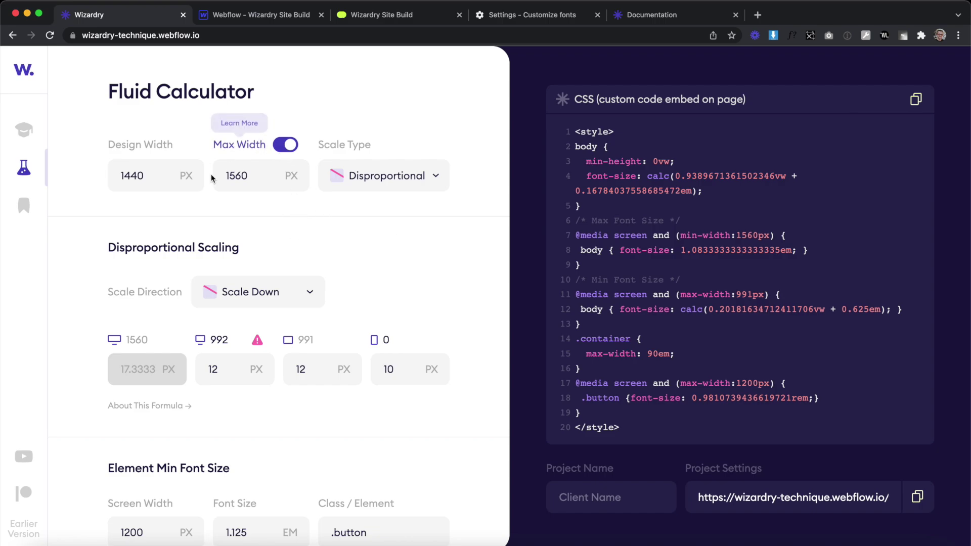
pyautogui.click(284, 143)
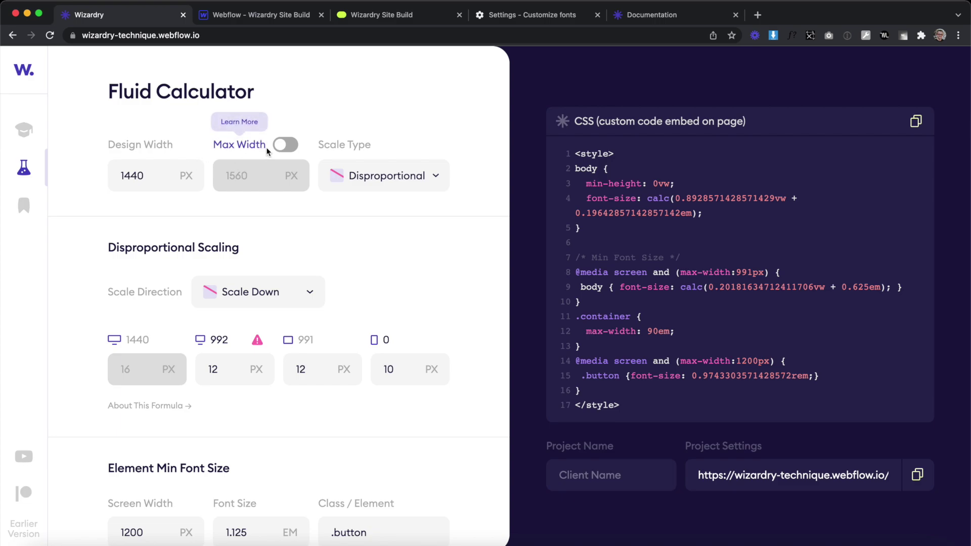
pyautogui.click(284, 146)
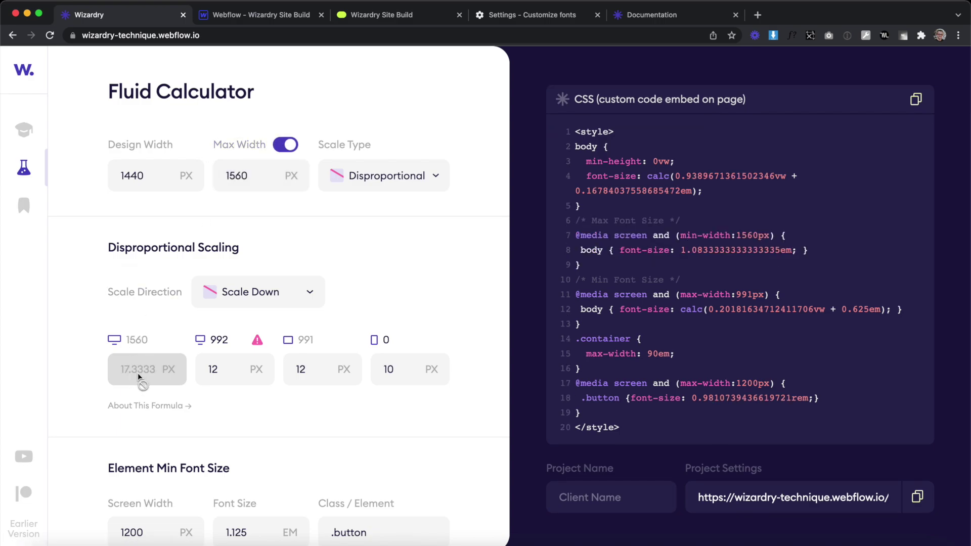
# - Set the 992 breakpoint font size to 12.8
pyautogui.click(229, 368)
pyautogui.click(227, 340)
pyautogui.moveTo(232, 340); pyautogui.dragTo(225, 339)
pyautogui.doubleClick(233, 341)
pyautogui.click(225, 367)
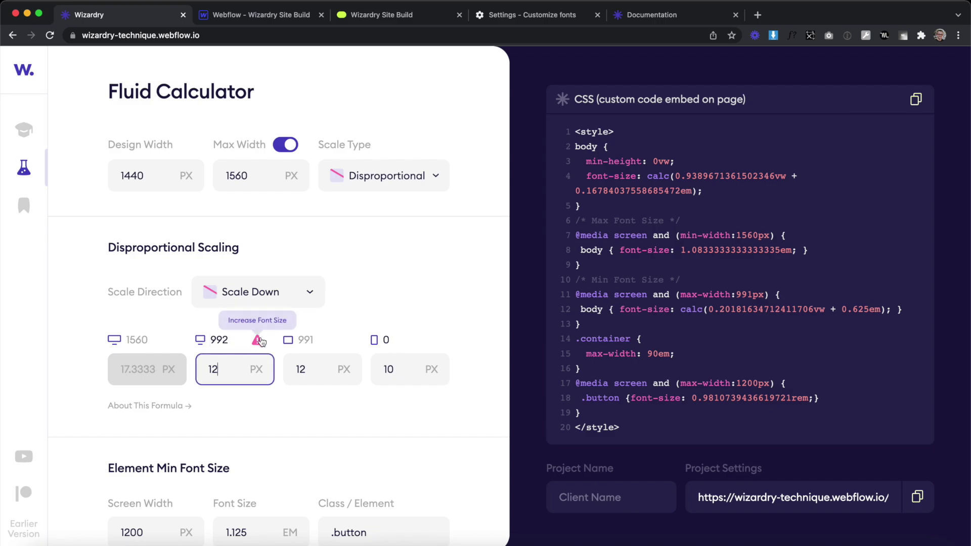
pyautogui.press('Up')
pyautogui.press('Up')
pyautogui.press('Up')
pyautogui.press('Up')
pyautogui.press('Up')
pyautogui.press('Up')
pyautogui.press('Up')
pyautogui.press('Up')
pyautogui.press('Up')
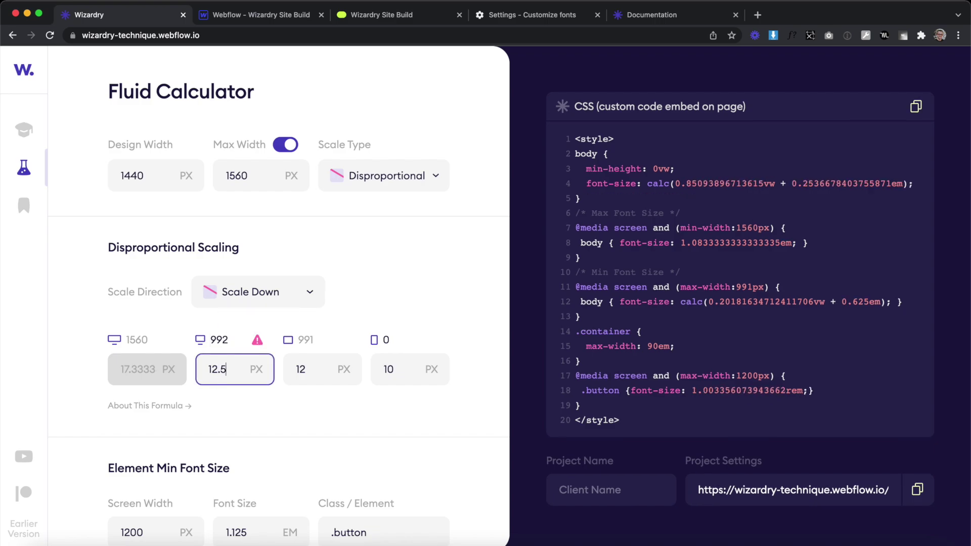
pyautogui.press('Down')
pyautogui.press('Down')
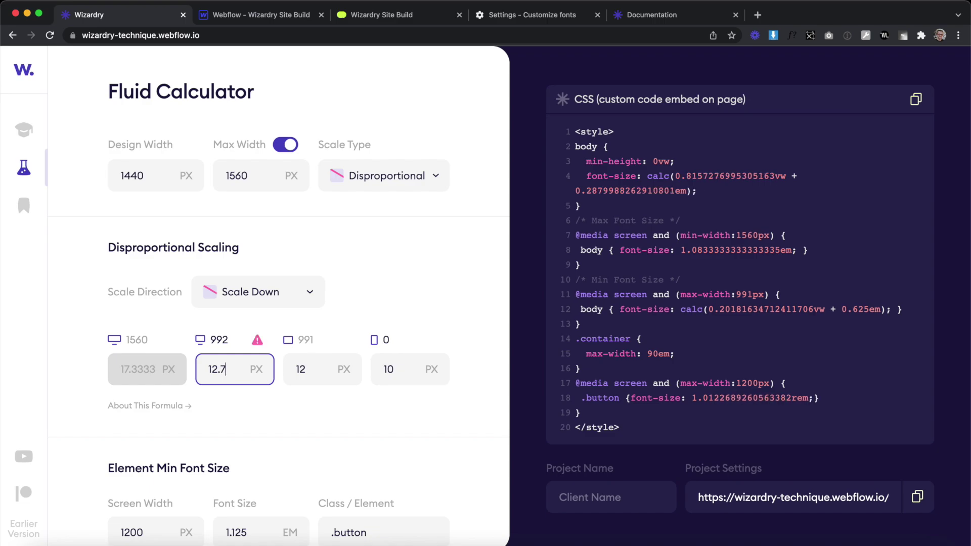
pyautogui.press('Up')
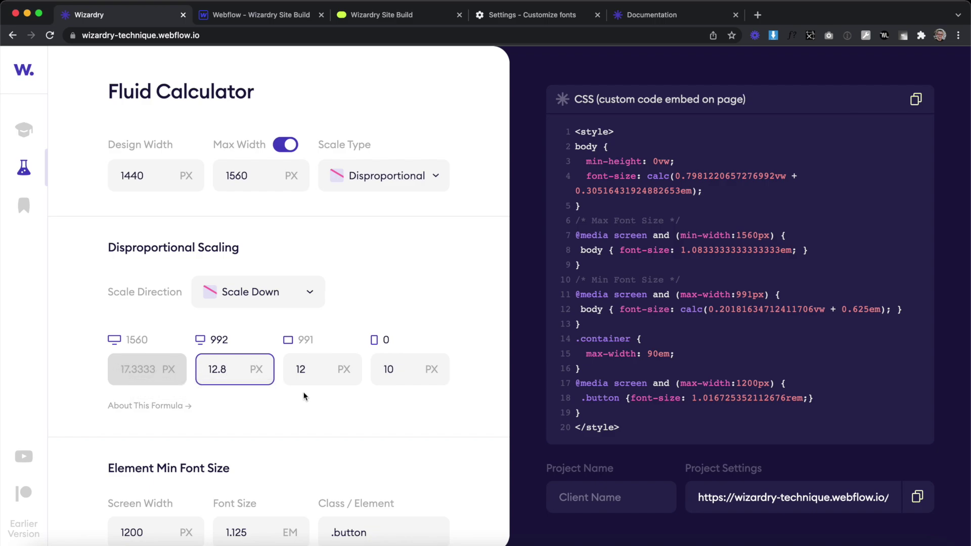
# - Set the 991 breakpoint font size to 12.8 and the 0 px font size to 11
pyautogui.click(318, 372)
pyautogui.press('Up')
pyautogui.press('Up')
pyautogui.press('Up')
pyautogui.press('Up')
pyautogui.press('Up')
pyautogui.press('Up')
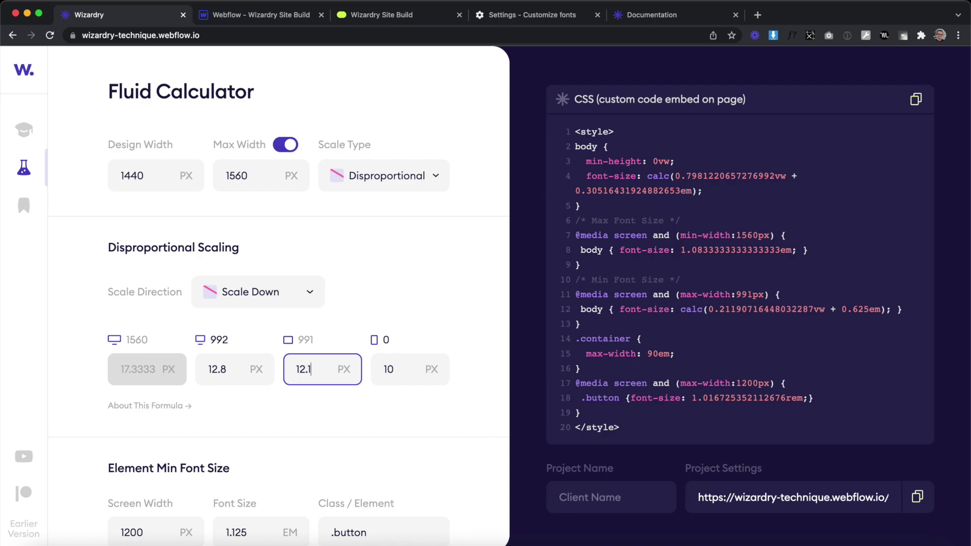
pyautogui.press('Up')
pyautogui.press('Up')
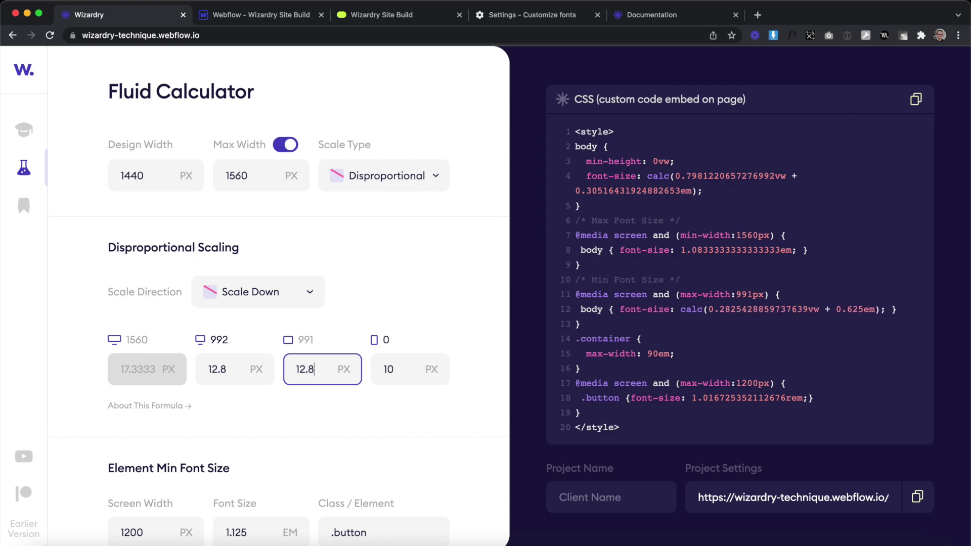
pyautogui.click(405, 369)
pyautogui.press('Up')
pyautogui.press('Up')
pyautogui.press('Up')
pyautogui.press('Up')
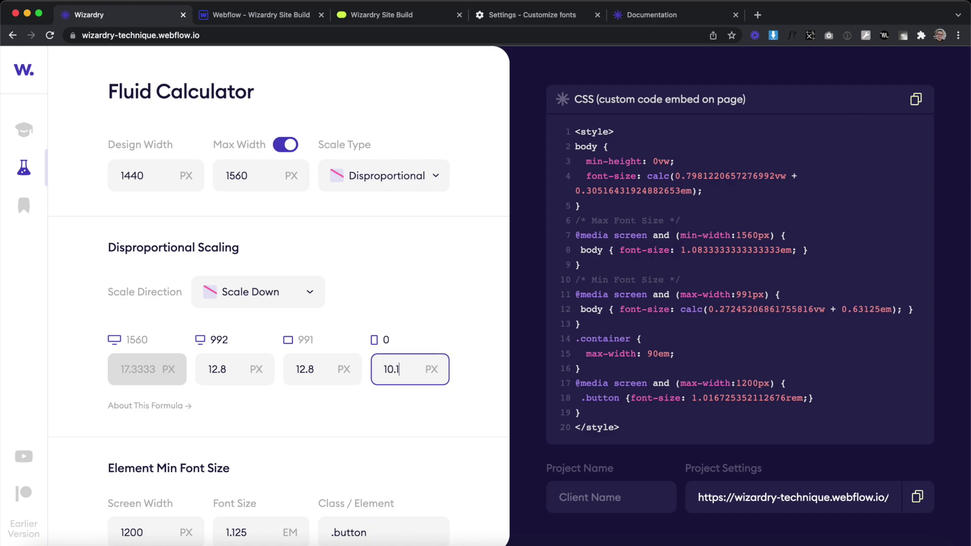
pyautogui.press('Up')
pyautogui.press('Up')
pyautogui.press('Up')
pyautogui.press('Up')
pyautogui.press('Up')
pyautogui.press('Up')
pyautogui.press('Up')
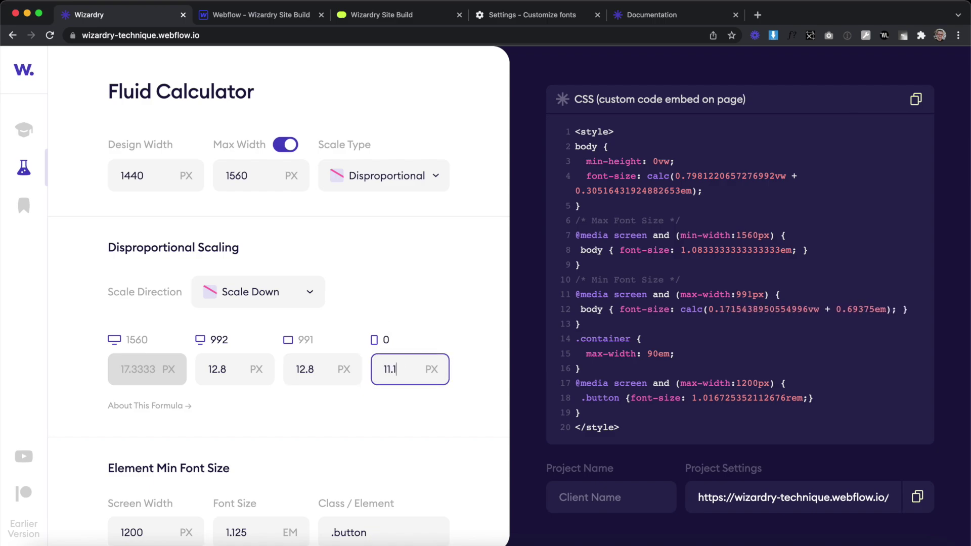
pyautogui.press('Down')
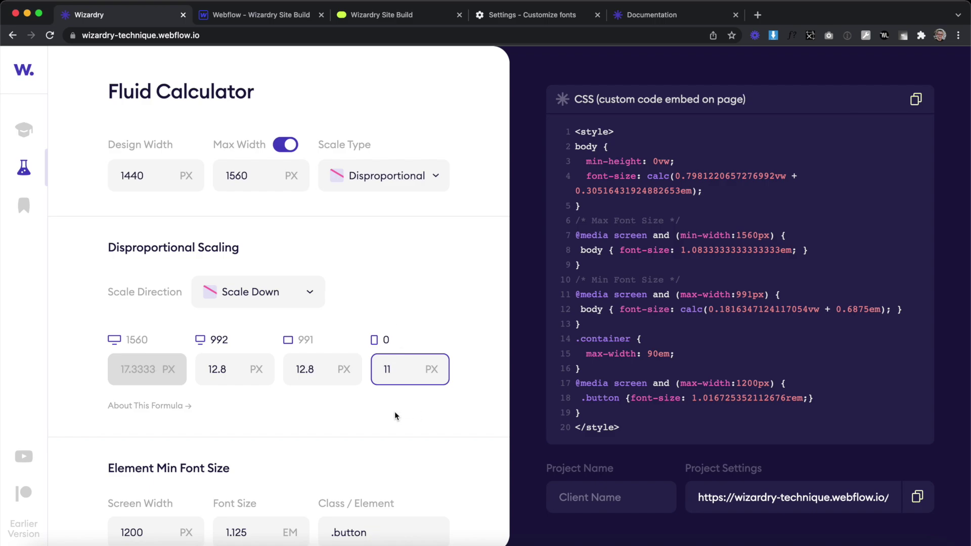
# - Copy the generated Scale Down CSS from the CSS panel
pyautogui.scroll(-2, 224, 433)
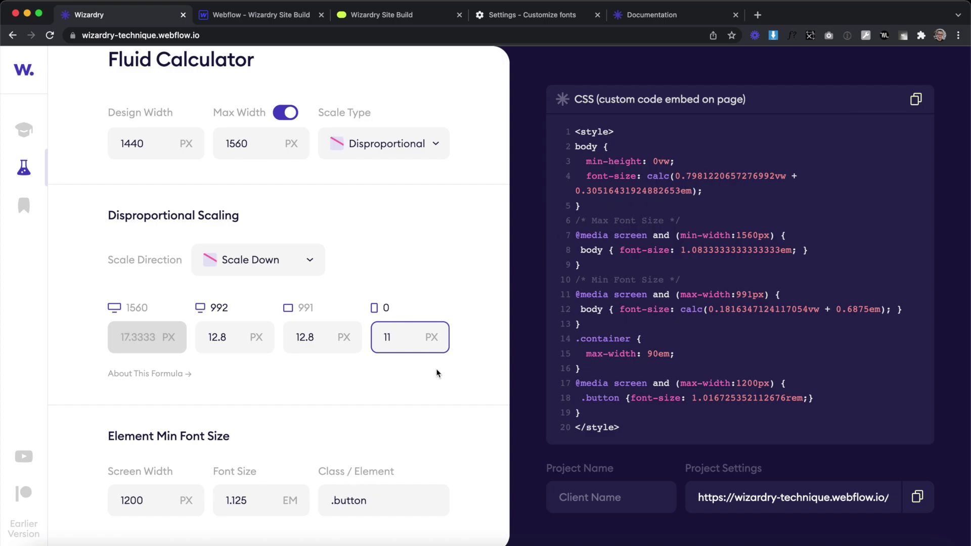
pyautogui.scroll(2, 437, 374)
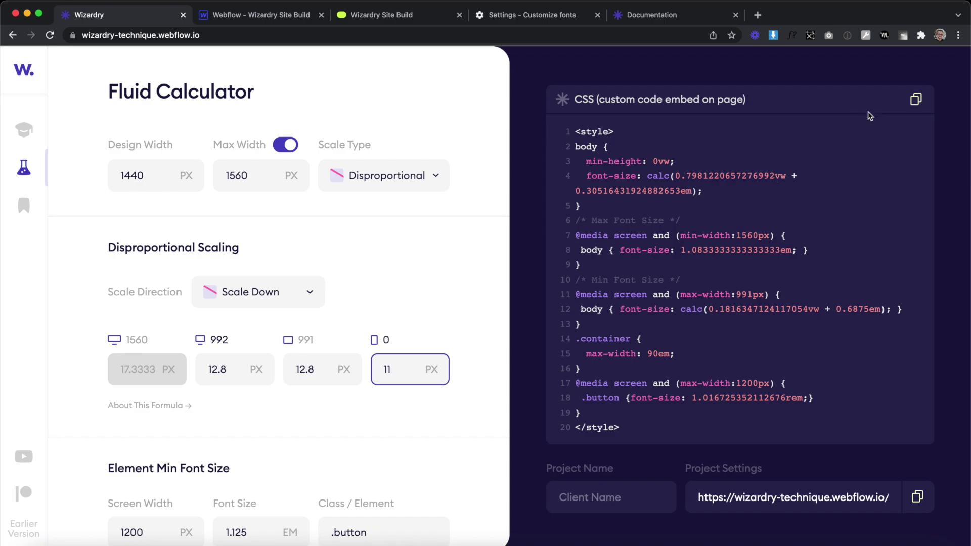
pyautogui.click(915, 99)
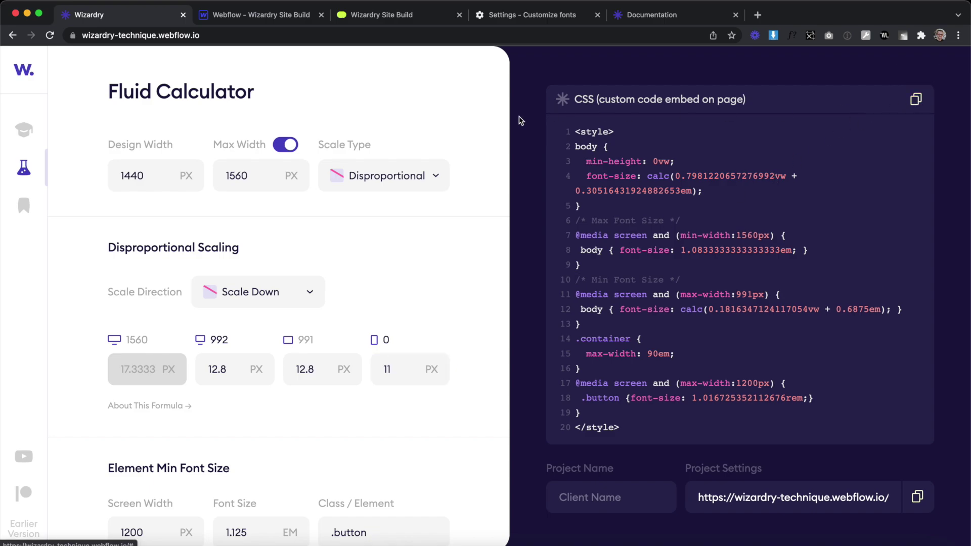
pyautogui.hotkey('ctrl', 'Tab')
# - Replace the HTML Embed code with the new CSS and move to the published site
pyautogui.press('super+a')
pyautogui.press('super+v')
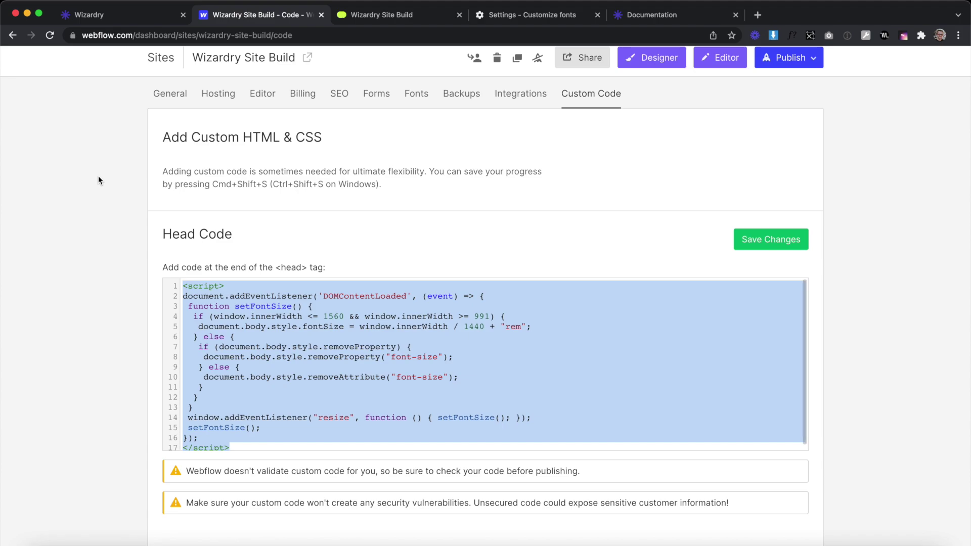
pyautogui.press('BackSpace')
pyautogui.hotkey('ctrl', 'Tab')
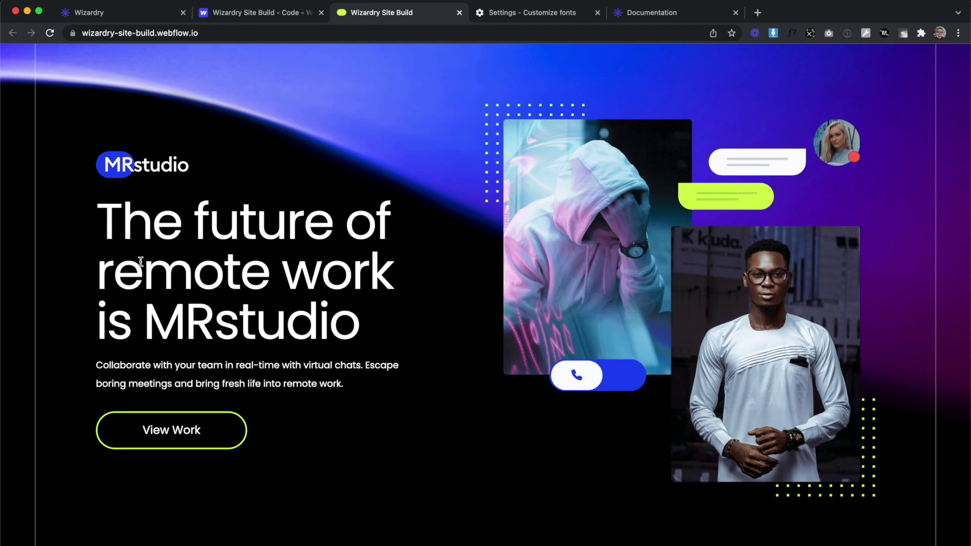
# - Check the live hero at narrower window widths and at 125% and 150% zoom
pyautogui.moveTo(2, 239); pyautogui.dragTo(4, 266)
pyautogui.press('super+equal')
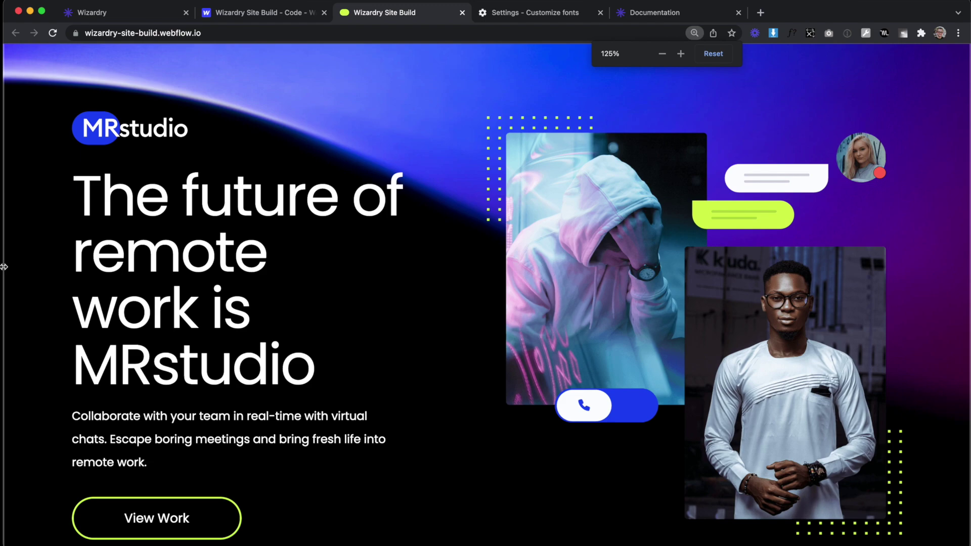
pyautogui.press('super+equal')
pyautogui.press('super+minus')
pyautogui.press('super+minus')
pyautogui.press('super+minus')
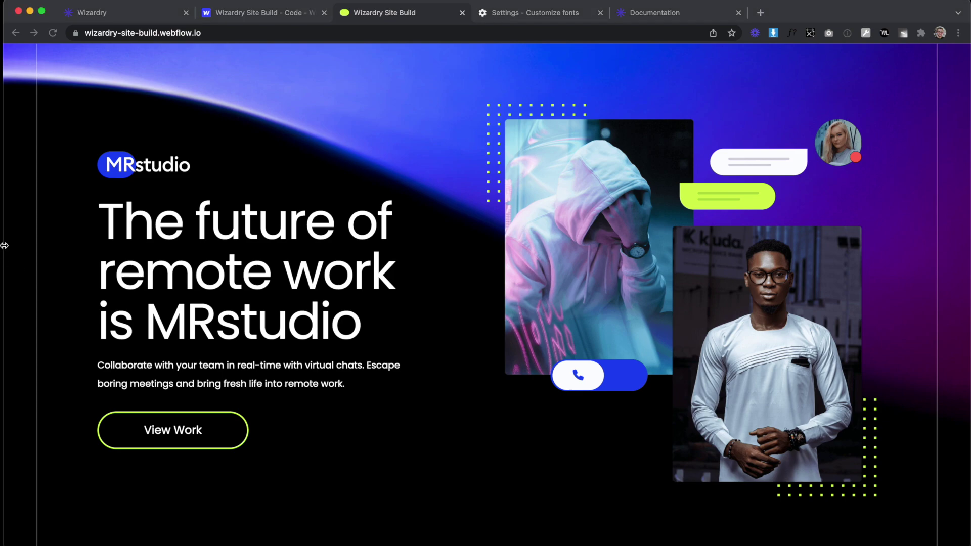
pyautogui.moveTo(4, 245); pyautogui.dragTo(169, 245)
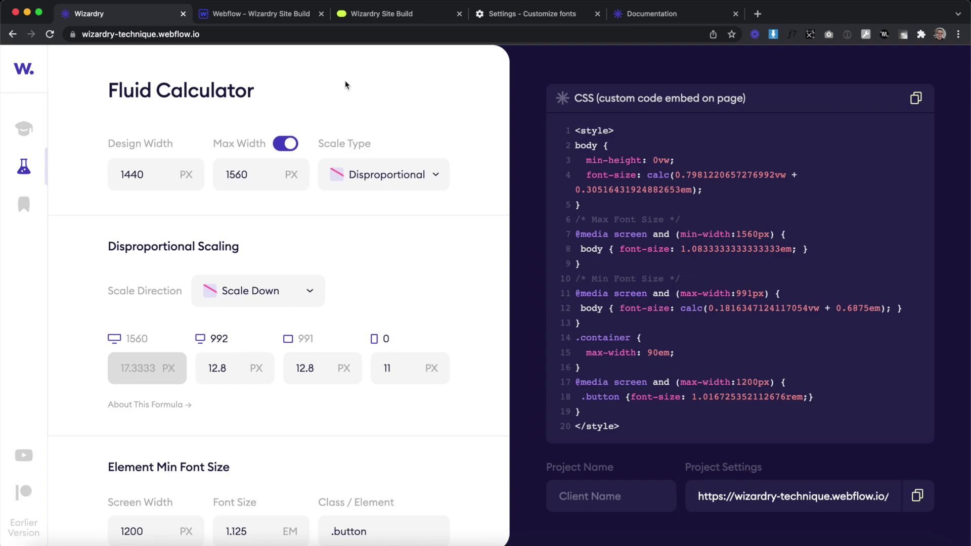
# - Set Scale Direction to Scale Up with a 14.5 px font size at 1560
pyautogui.click(296, 300)
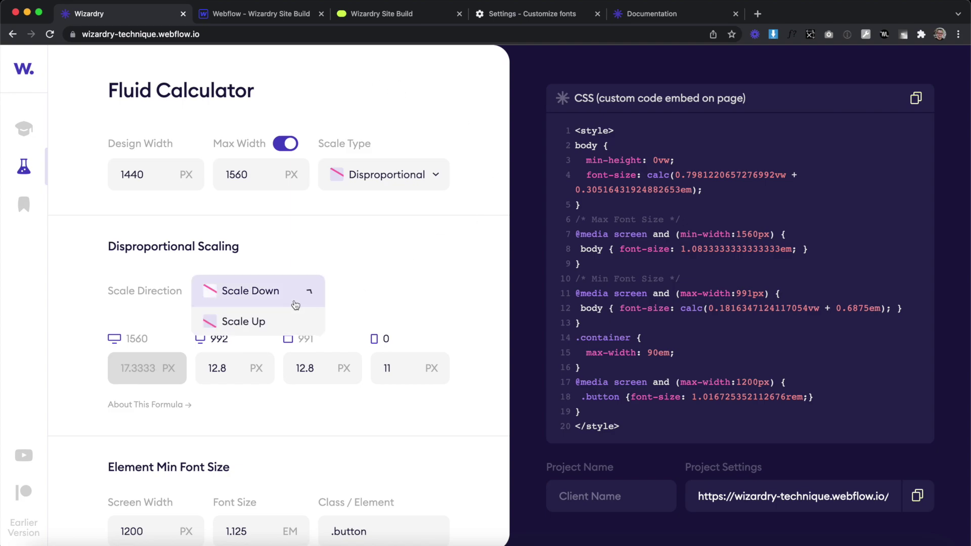
pyautogui.click(264, 323)
pyautogui.click(149, 368)
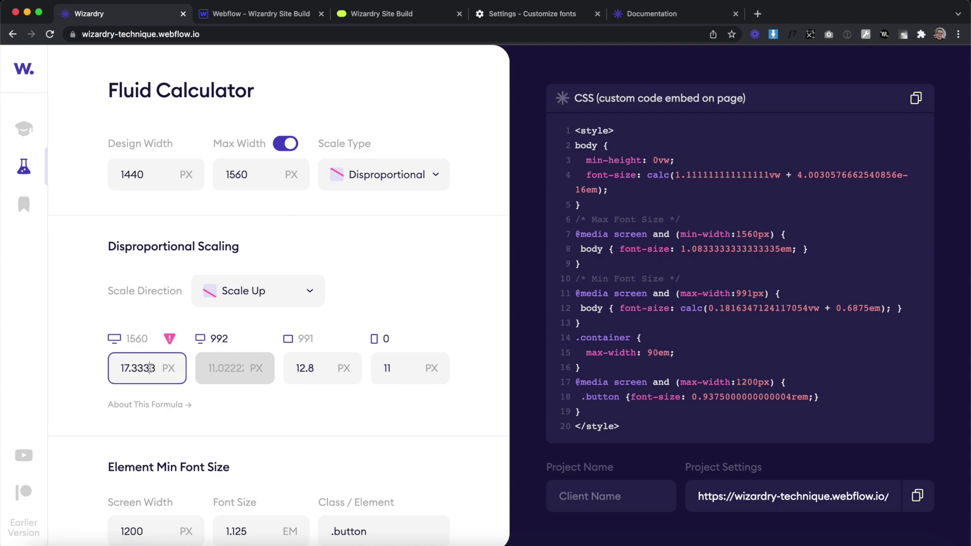
pyautogui.press('BackSpace')
pyautogui.press('BackSpace')
pyautogui.press('BackSpace')
pyautogui.press('BackSpace')
pyautogui.press('BackSpace')
pyautogui.press('BackSpace')
pyautogui.write('6.5')
pyautogui.press('Down')
pyautogui.press('Down')
pyautogui.press('Down')
pyautogui.press('Down')
pyautogui.press('Down')
pyautogui.press('Down')
pyautogui.press('Down')
pyautogui.press('Down')
pyautogui.press('Down')
pyautogui.press('Down')
pyautogui.press('Down')
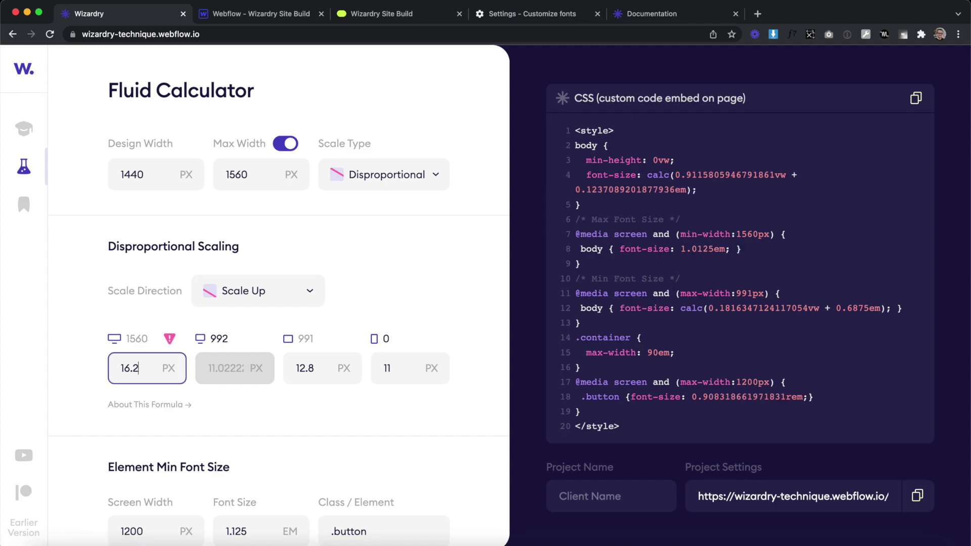
pyautogui.press('Down')
pyautogui.press('Down')
pyautogui.press('Down')
pyautogui.press('Down')
pyautogui.press('Down')
pyautogui.press('Down')
pyautogui.press('Down')
pyautogui.press('Down')
pyautogui.press('Down')
pyautogui.press('Down')
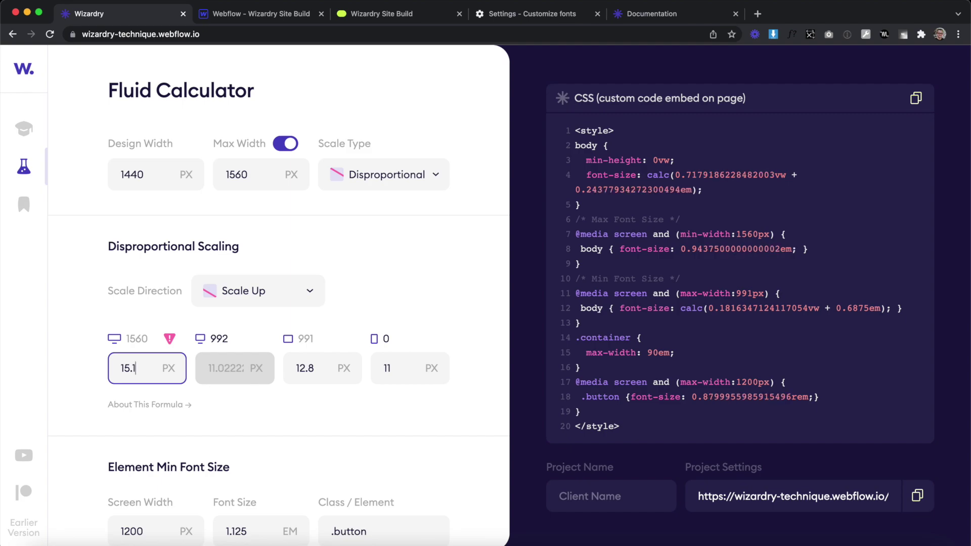
pyautogui.press('Up')
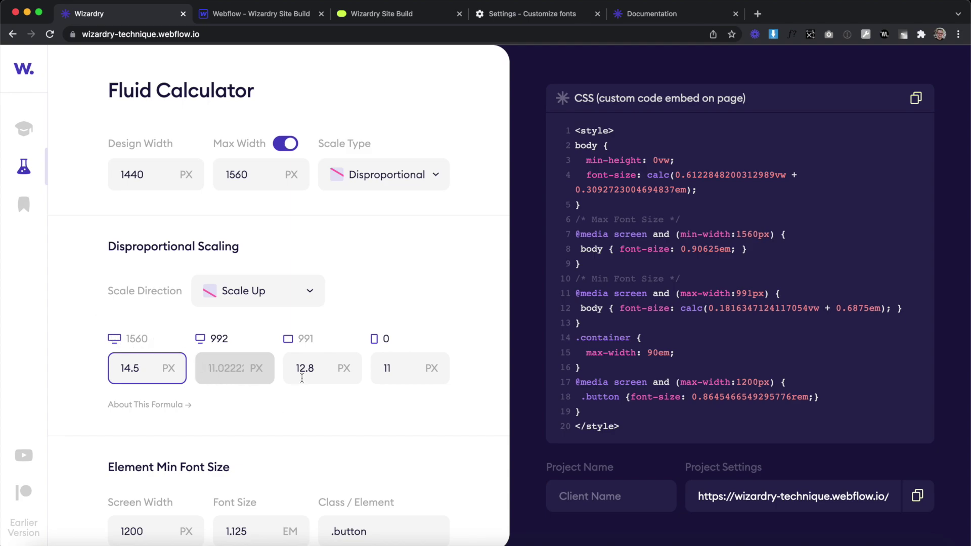
# - Set the 991 font size to 11 px and copy the updated CSS
pyautogui.click(313, 366)
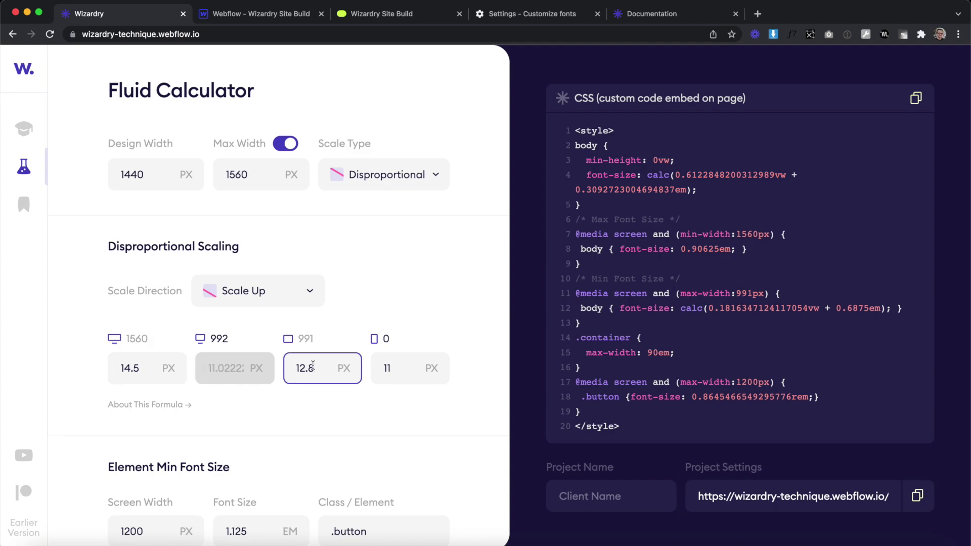
pyautogui.moveTo(313, 365); pyautogui.dragTo(278, 369)
pyautogui.write('11')
pyautogui.press('Return')
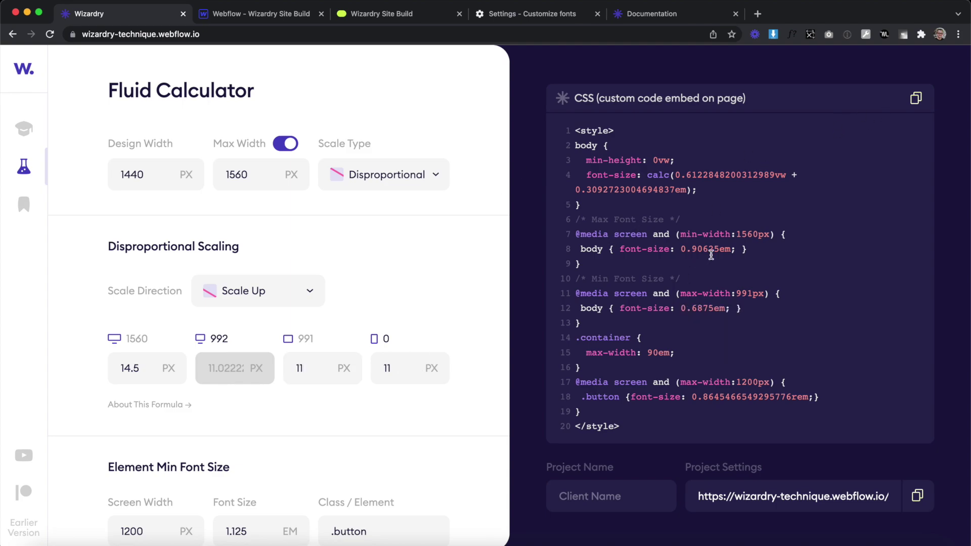
pyautogui.click(916, 99)
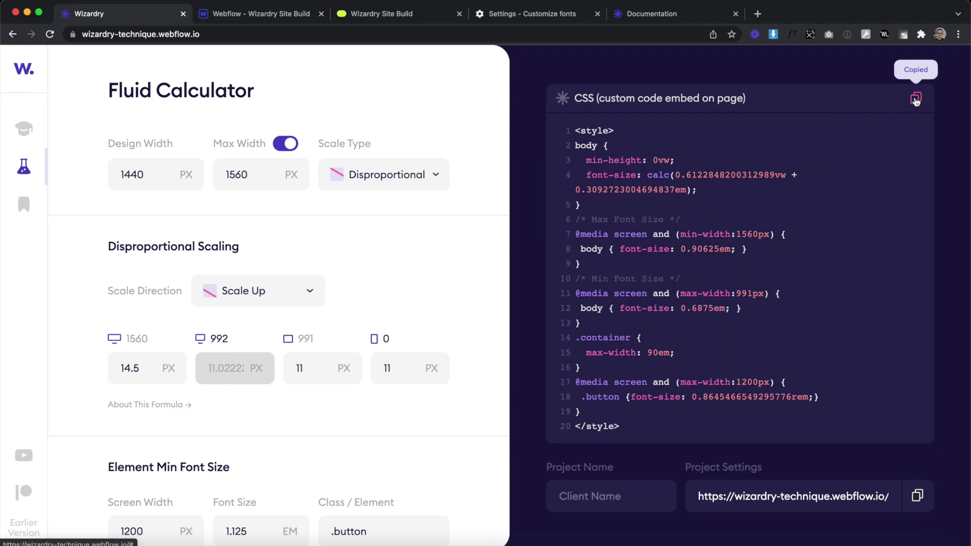
pyautogui.click(276, 13)
# - Replace the HTML Embed code with the new Scale Up CSS and save it
pyautogui.click(180, 71)
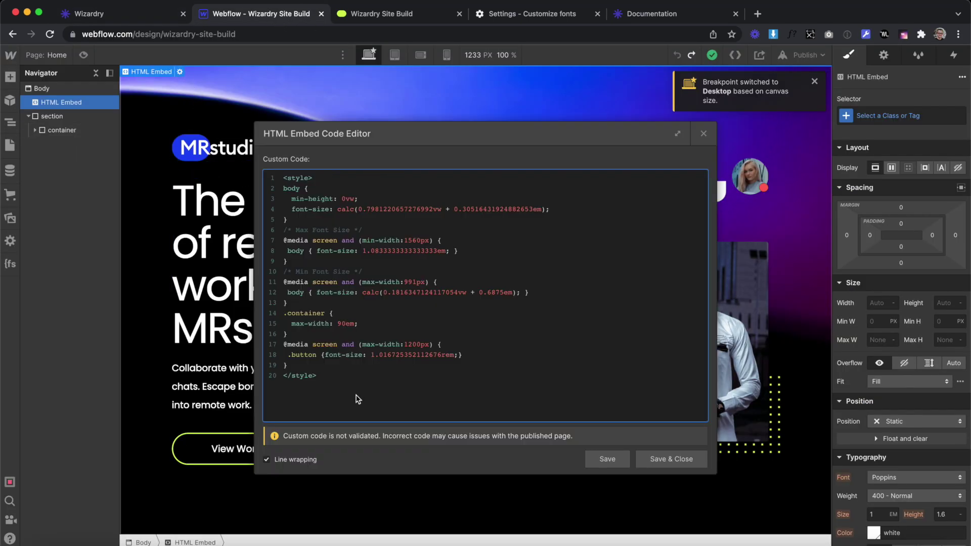
pyautogui.hotkey('ctrl', 'a')
pyautogui.press('super+v')
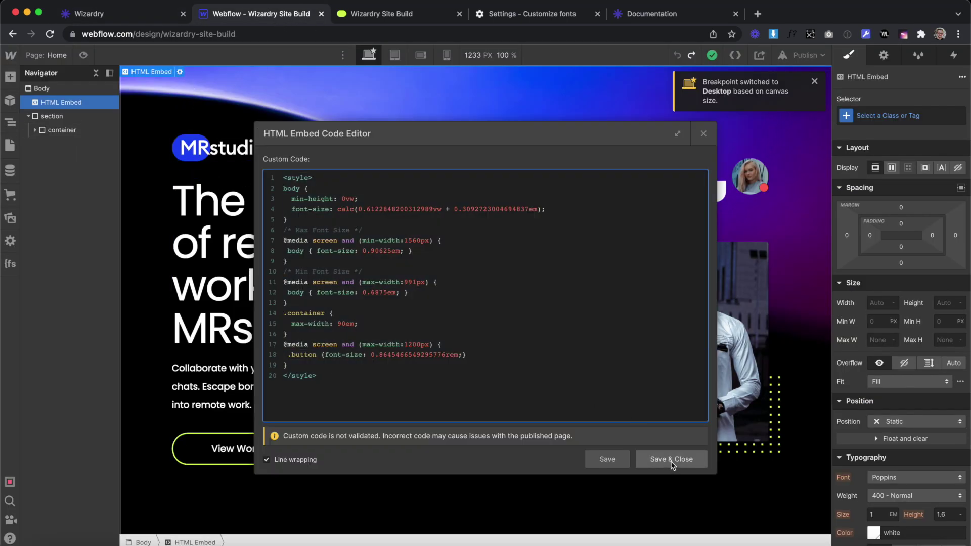
pyautogui.click(671, 459)
# - Preview the page at the Tablet breakpoint and widen the canvas to check hero scaling
pyautogui.click(394, 55)
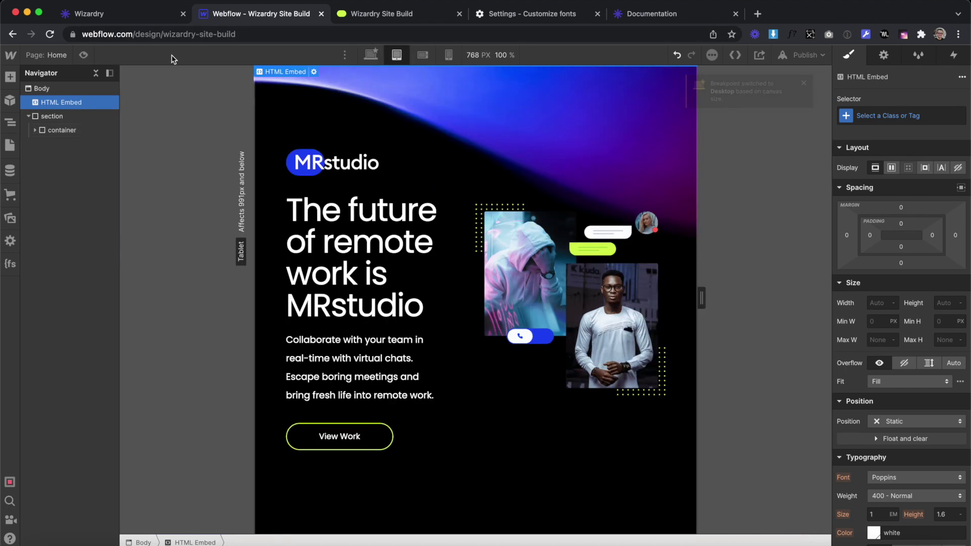
pyautogui.click(84, 55)
pyautogui.moveTo(710, 300); pyautogui.dragTo(968, 283)
# - Zoom in on the published site, reset to 100%, then return to the Wizardry calculator
pyautogui.hotkey('ctrl', 'Tab')
pyautogui.press('super+equal')
pyautogui.press('super+equal')
pyautogui.press('super+equal')
pyautogui.press('super+equal')
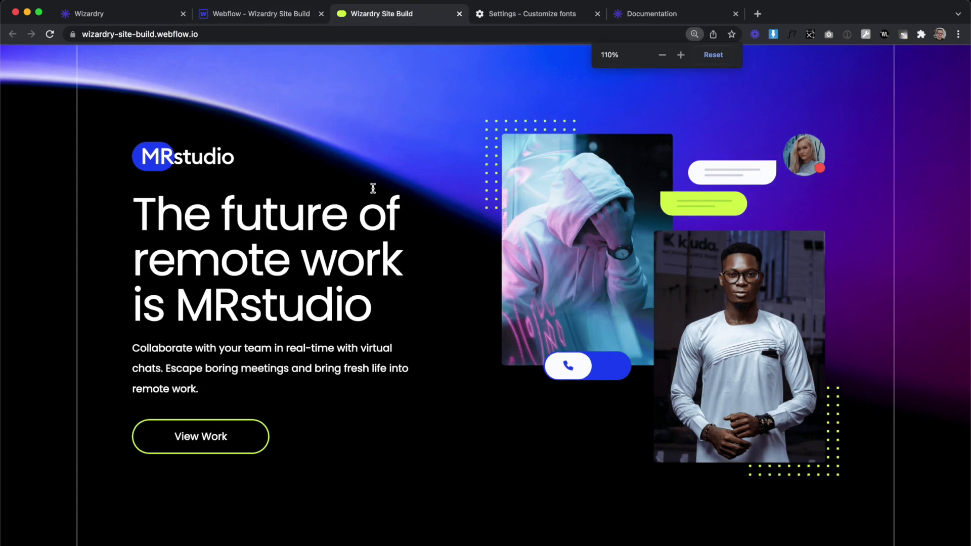
pyautogui.press('super+0')
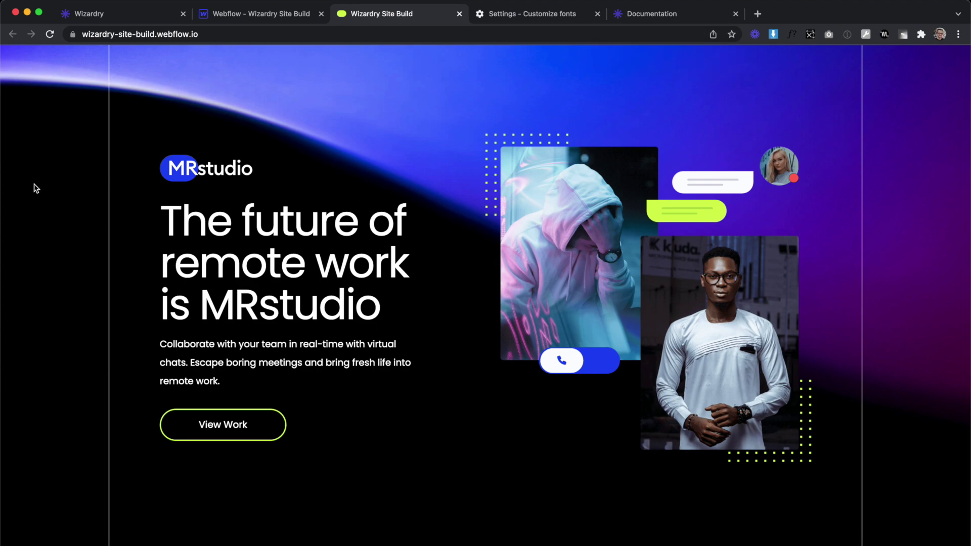
pyautogui.press('super+1')
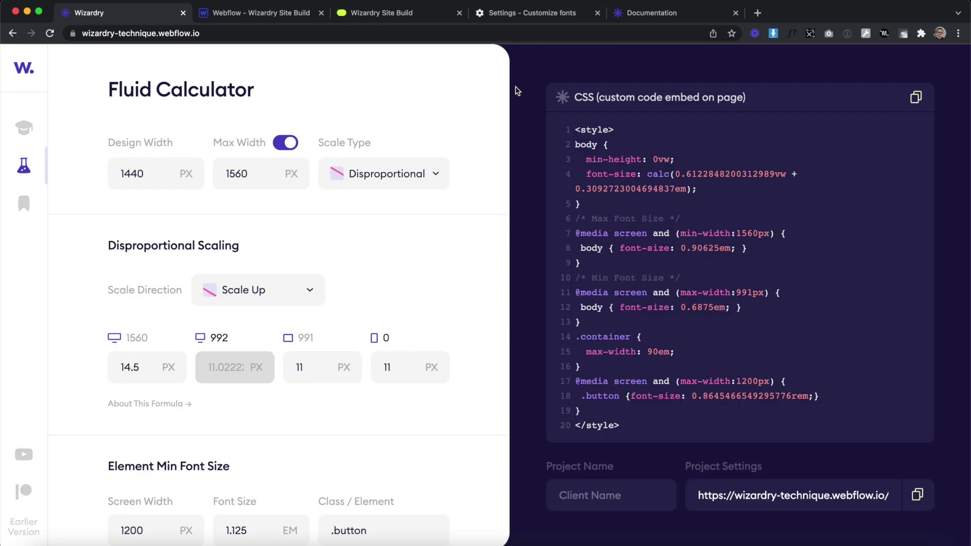
# - Name the project 'Wizardry Project' and copy the shareable settings URL
pyautogui.click(592, 487)
pyautogui.write('Wizardry P')
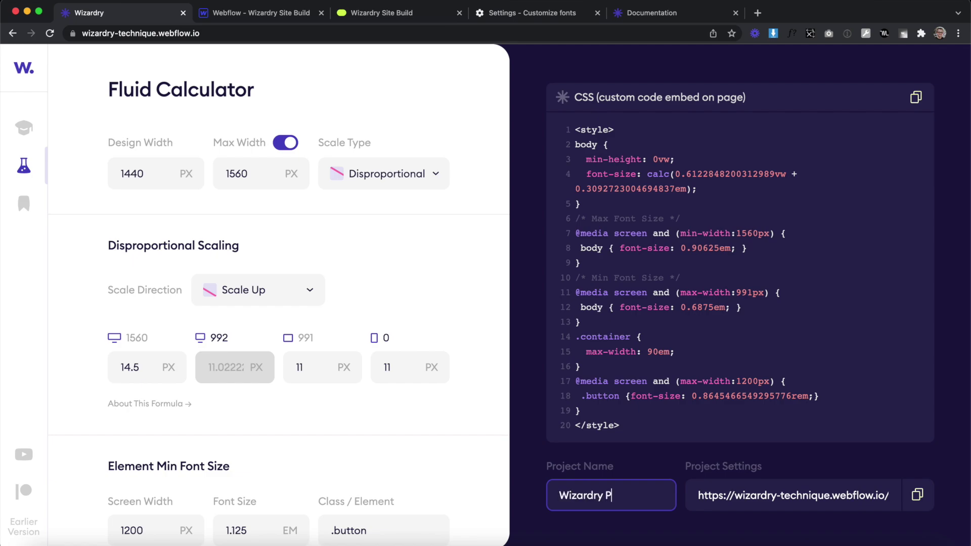
pyautogui.write('roject')
pyautogui.click(918, 494)
# - Reset the calculator, then reload the saved settings by pasting the URL into the address bar
pyautogui.click(24, 165)
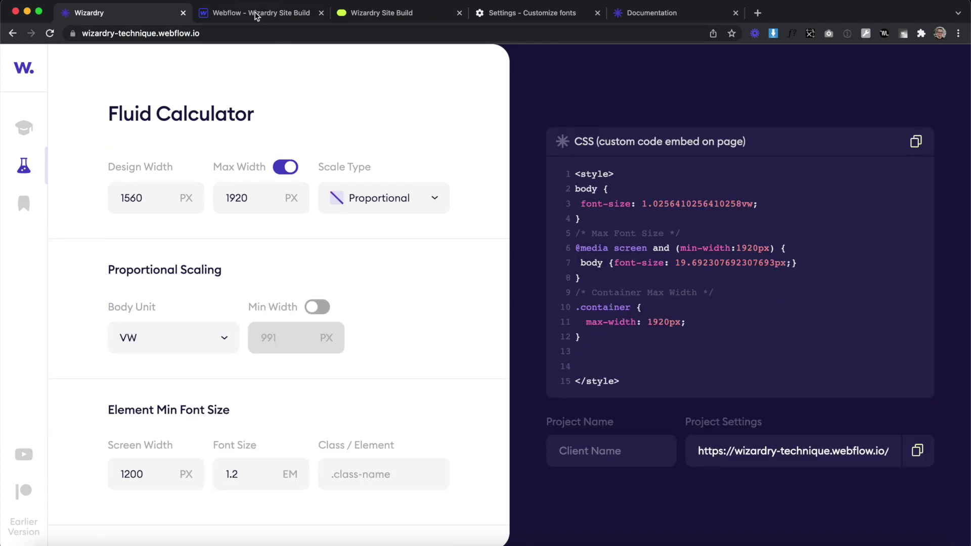
pyautogui.click(242, 37)
pyautogui.press('super+v')
pyautogui.press('Return')
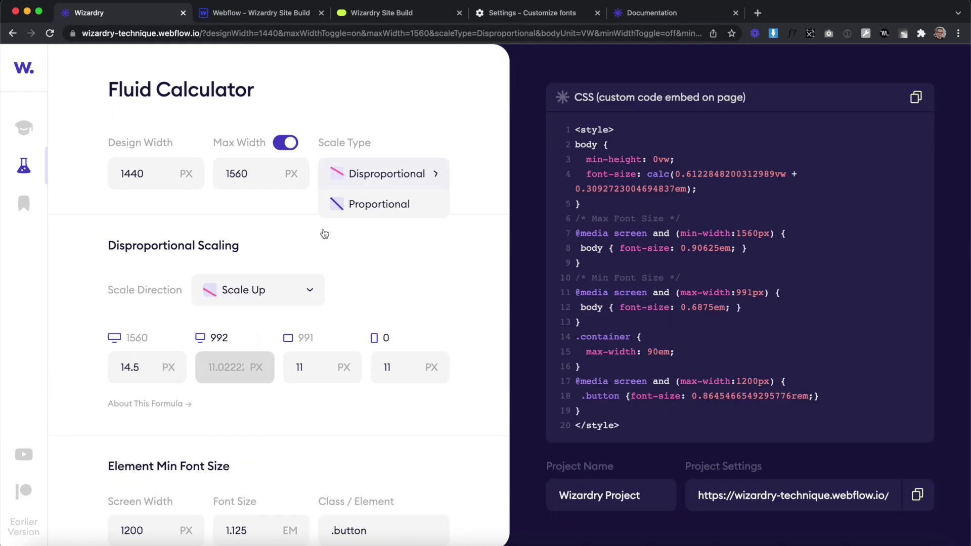
pyautogui.scroll(-1, 291, 369)
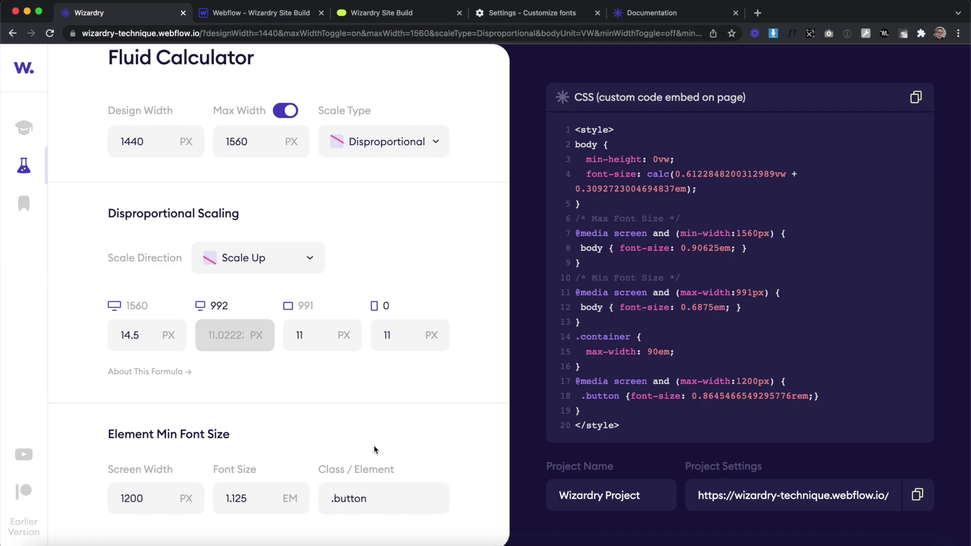
pyautogui.scroll(1, 377, 411)
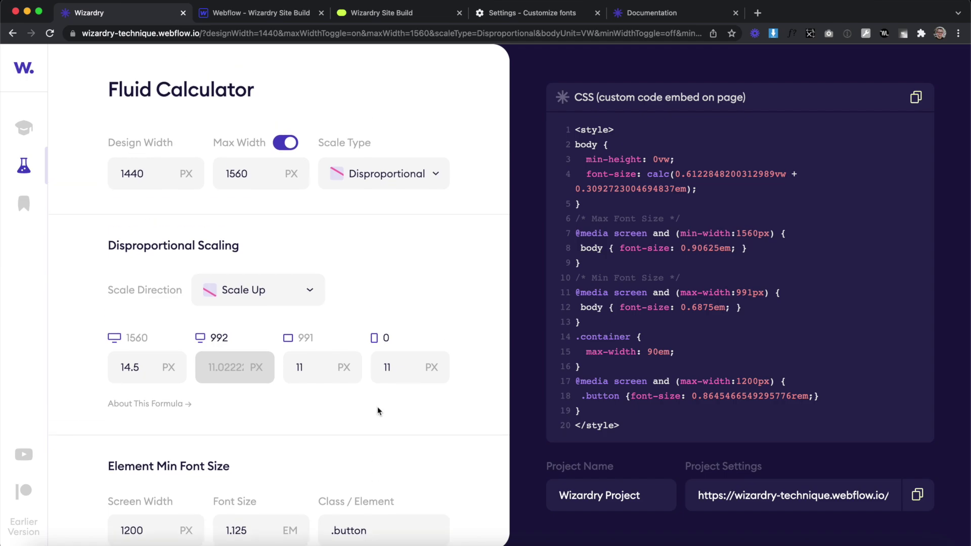